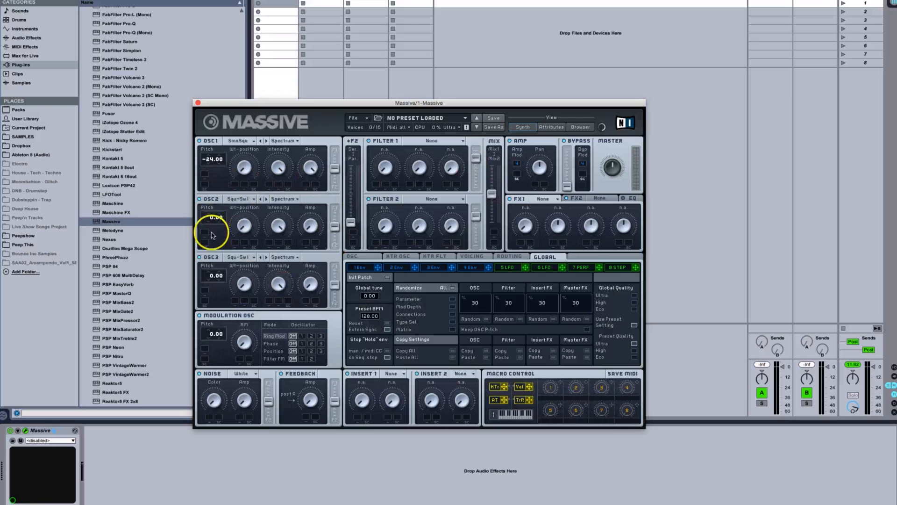
Set OSC2's pitch to -24.00, raise its Amp fully, and switch off OSC3
left_click_drag(210, 221, 210, 234)
left_click_drag(310, 227, 305, 90)
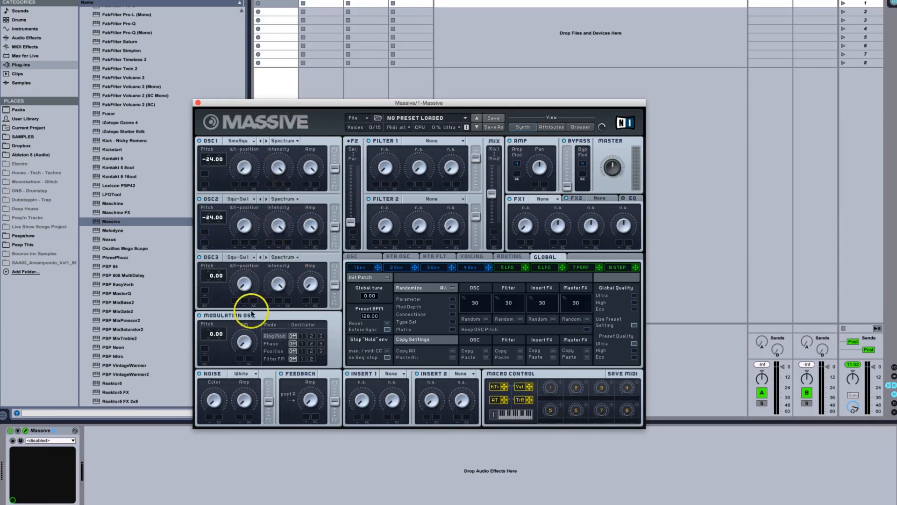
left_click(199, 257)
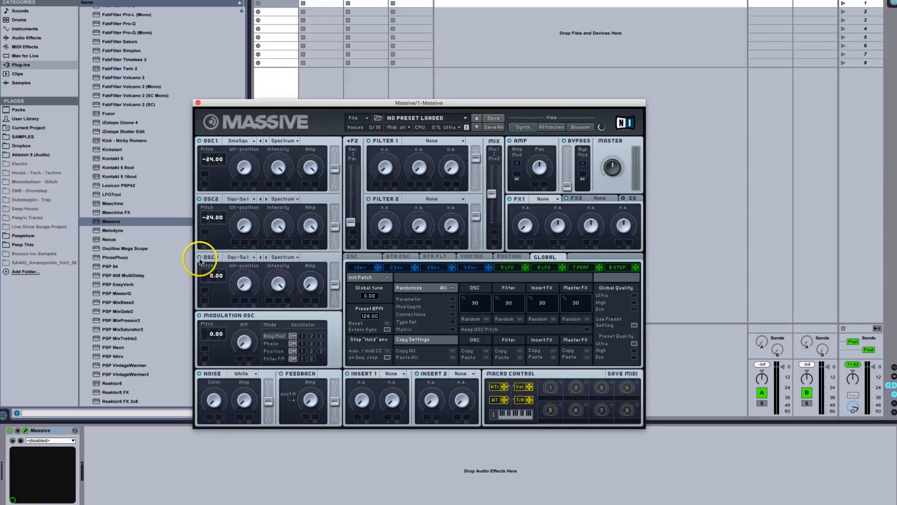
Set the modulation oscillator to phase-modulate oscillator 1 with its pitch at -12.00
left_click(275, 344)
left_click(302, 344)
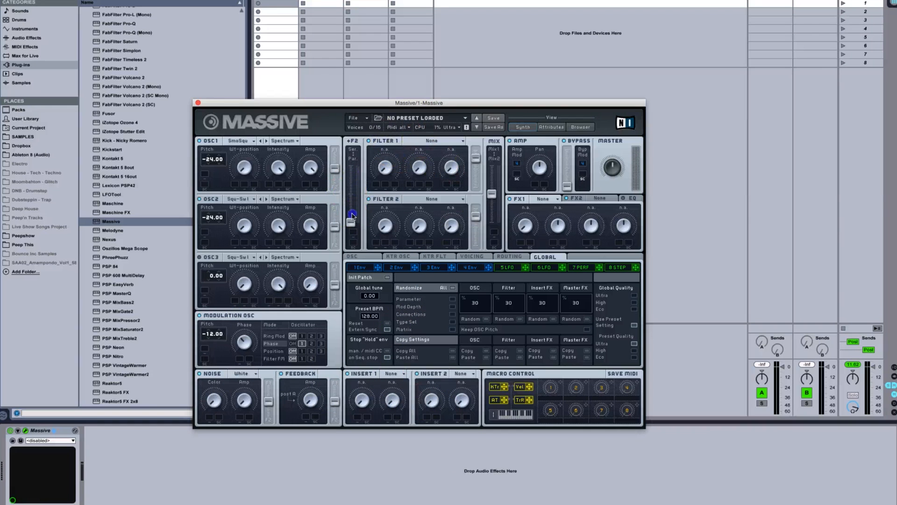
Route the filters in series and set Filter 1 to Comb, adjusting its damping, feedback and output level
left_click(420, 140)
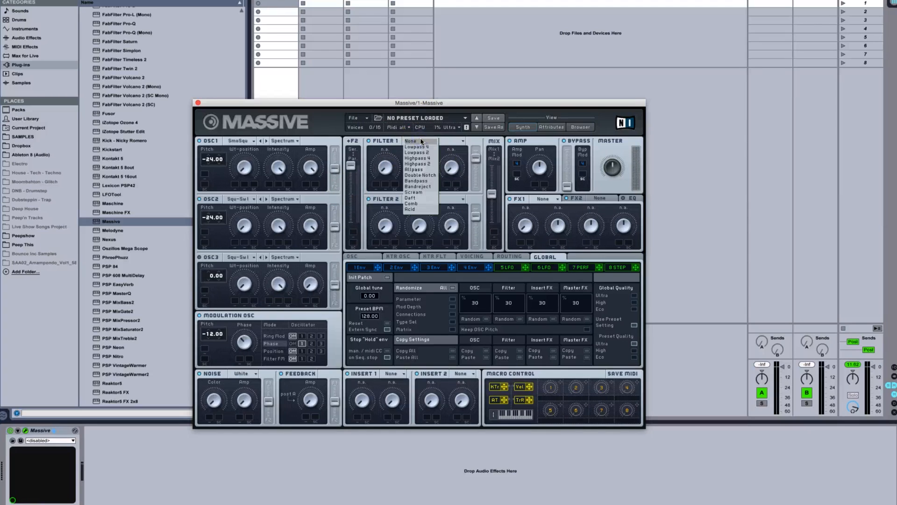
left_click(424, 203)
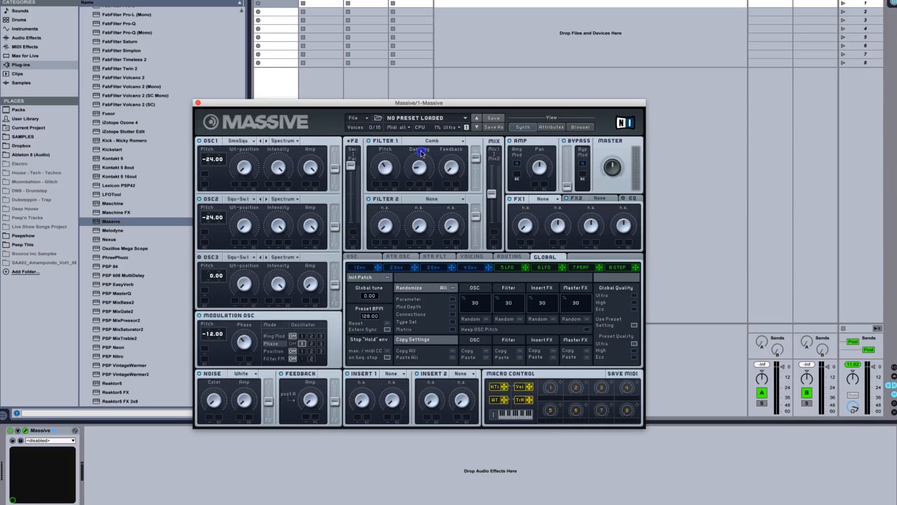
left_click(450, 155)
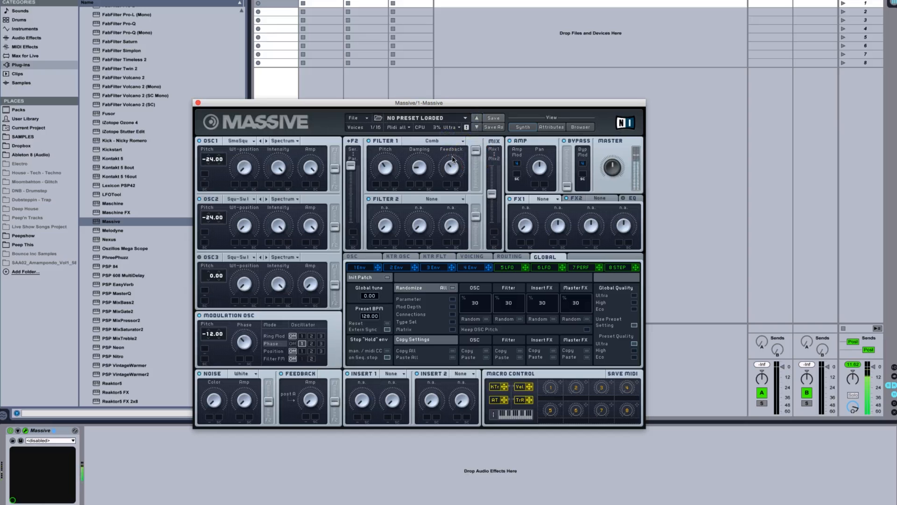
Set Filter 2 to Bandreject, adjust its cutoff, bandwidth, resonance and output level, and move the filter mix fully to Mix2
left_click(436, 200)
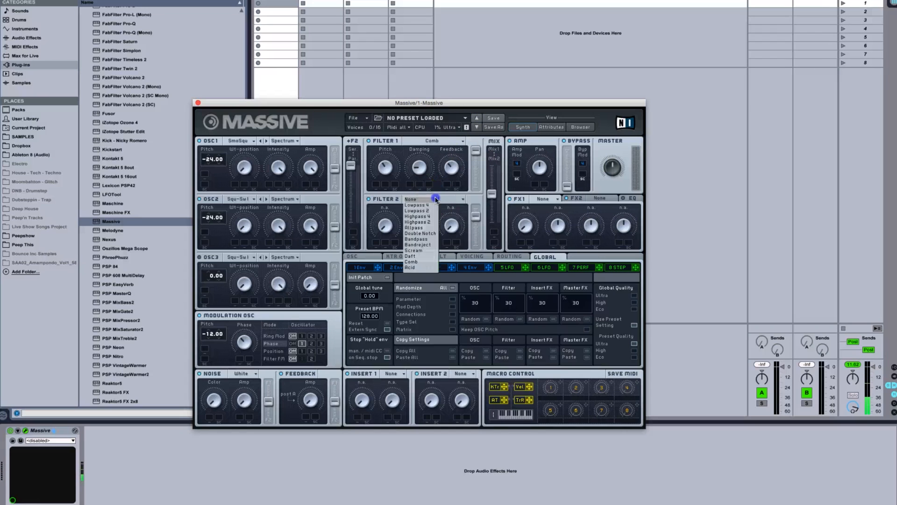
left_click(426, 244)
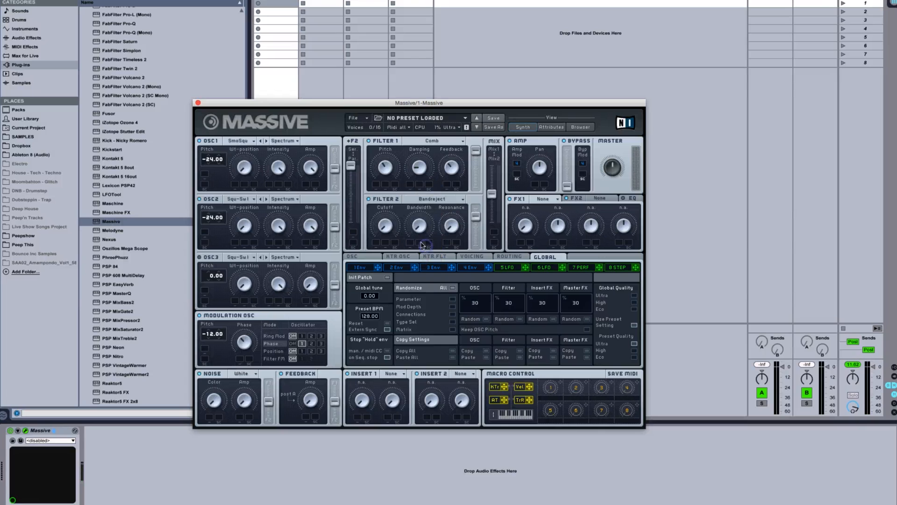
left_click(387, 225)
left_click(420, 209)
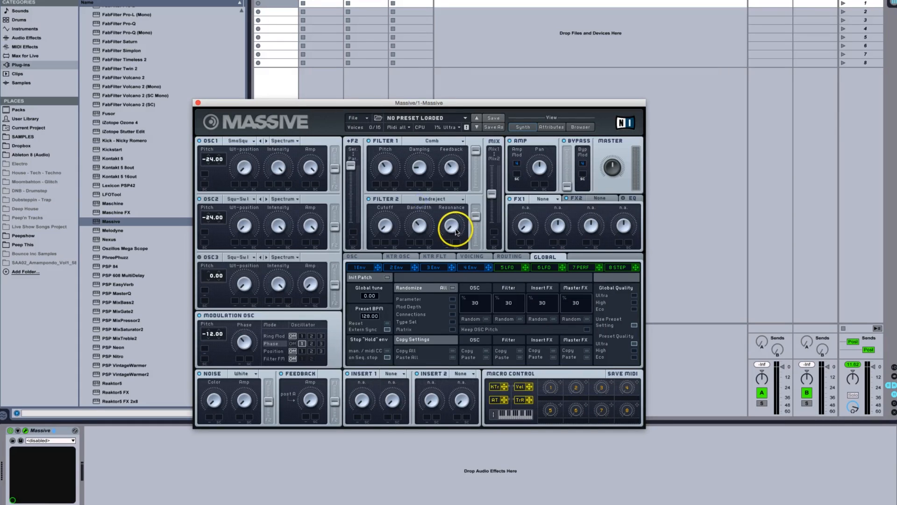
left_click_drag(454, 228, 456, 181)
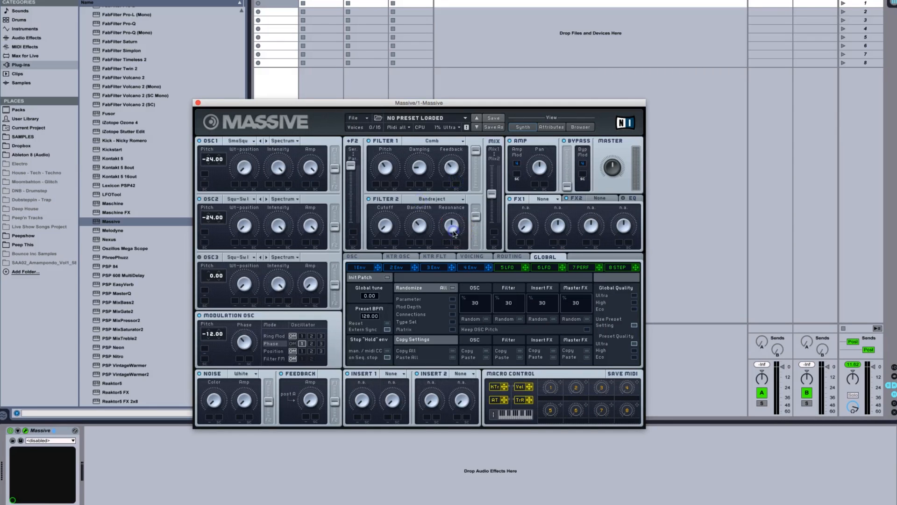
left_click_drag(385, 228, 384, 200)
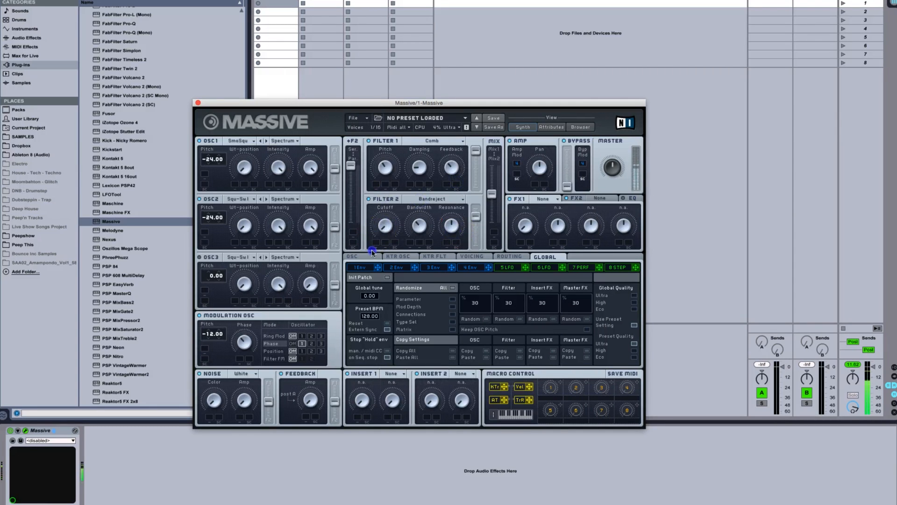
mouse_move(475, 215)
left_mouse_down()
mouse_move(477, 187)
mouse_move(501, 295)
left_mouse_up()
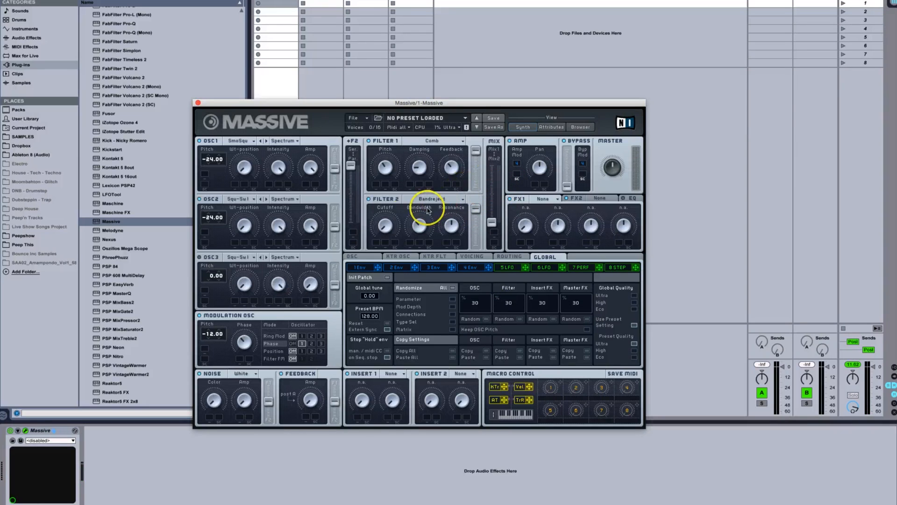
Load a Phaser in FX1, raise its rate slightly and lower its Dry/Wet
left_click(554, 205)
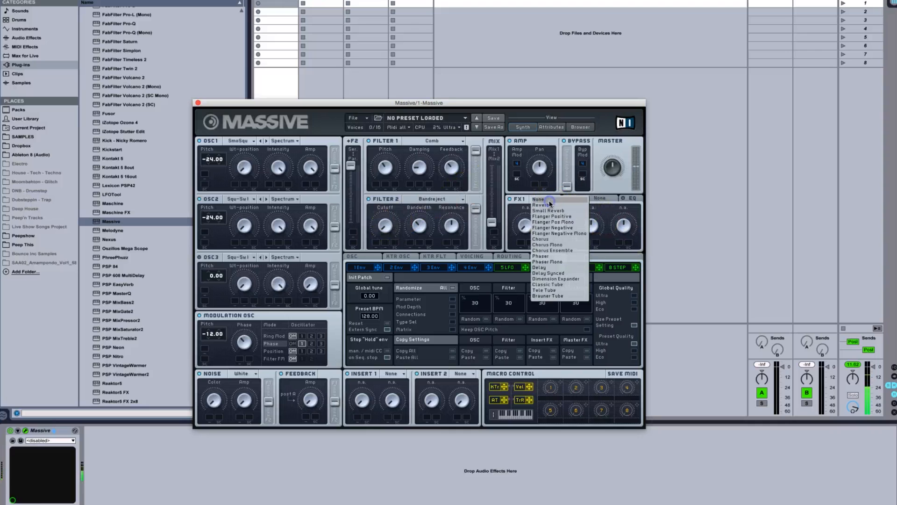
left_click(568, 256)
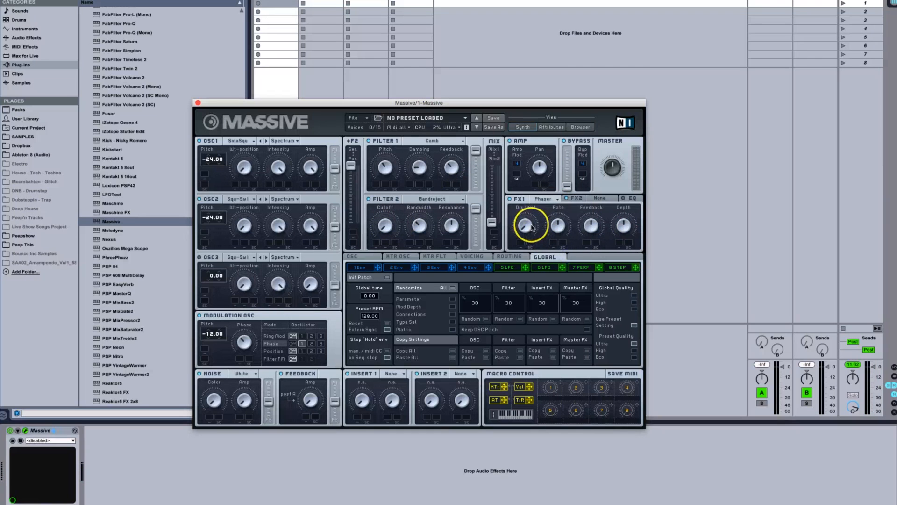
left_click_drag(564, 226, 590, 237)
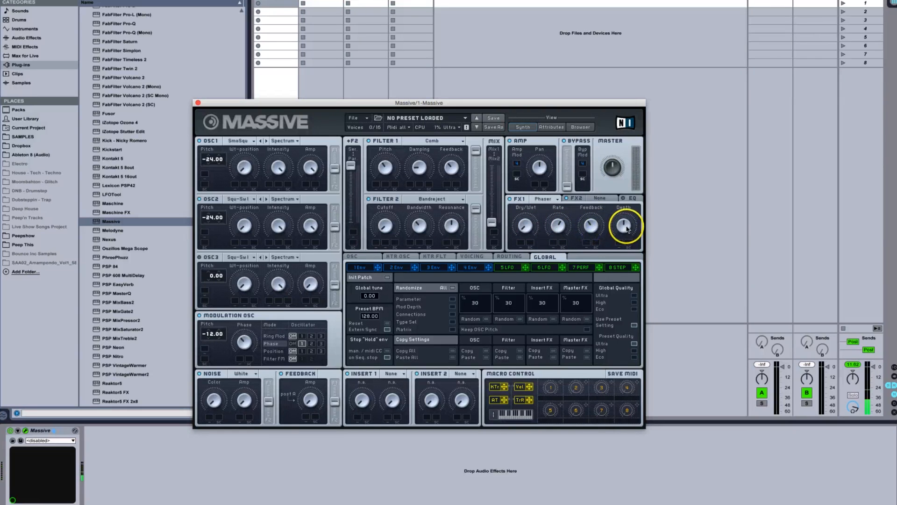
left_click_drag(520, 225, 520, 320)
Load the Dimension Expander in FX2 and adjust its Size and Dry/Wet
left_click(585, 199)
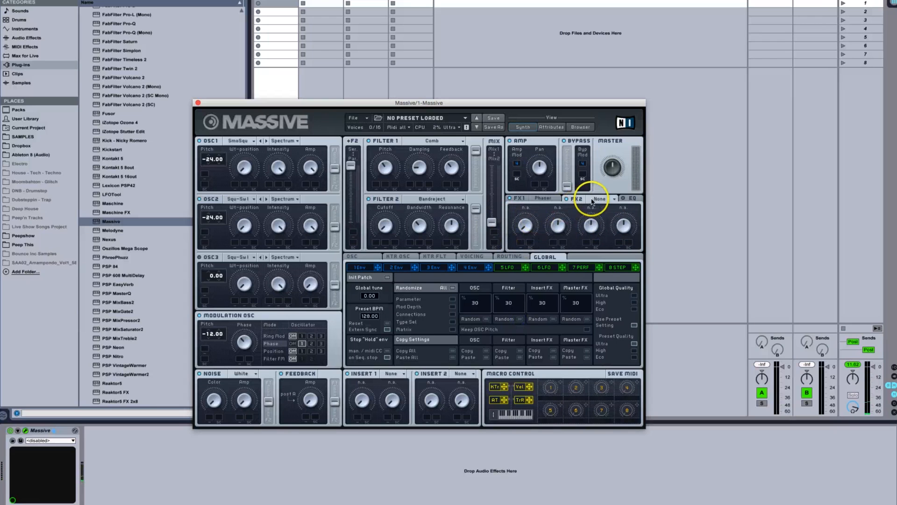
left_click(596, 202)
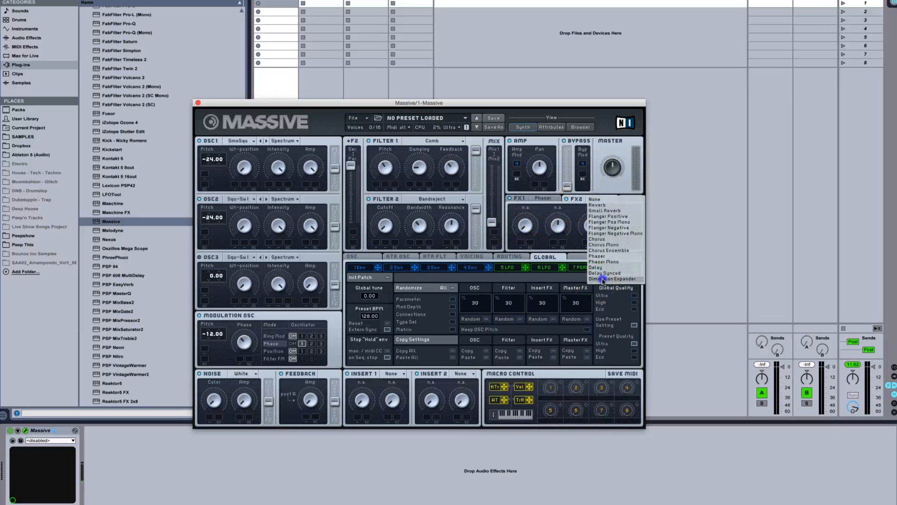
left_click(605, 283)
mouse_move(559, 227)
left_mouse_down()
mouse_move(559, 236)
mouse_move(557, 229)
left_mouse_up()
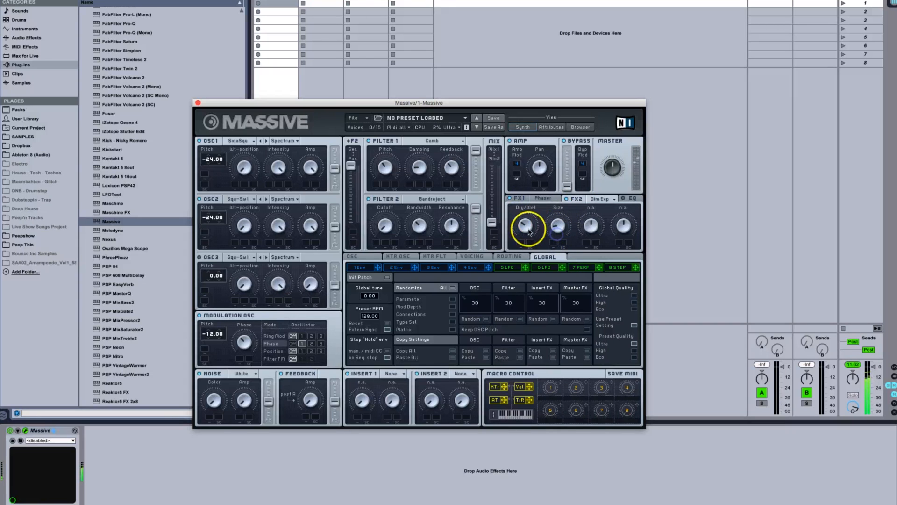
Shape the EQ by raising its Frequency, High Shelf and Boost
left_click(630, 200)
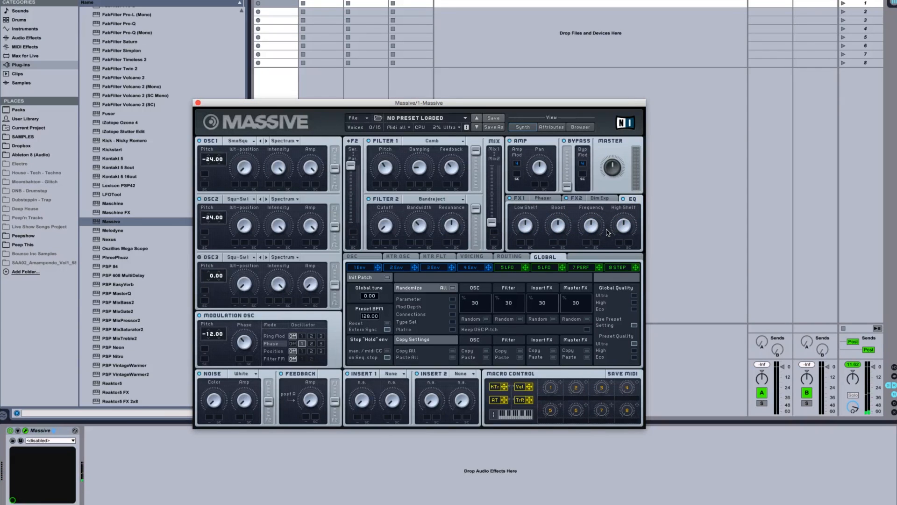
left_click_drag(589, 223, 590, 201)
left_click_drag(625, 219, 625, 218)
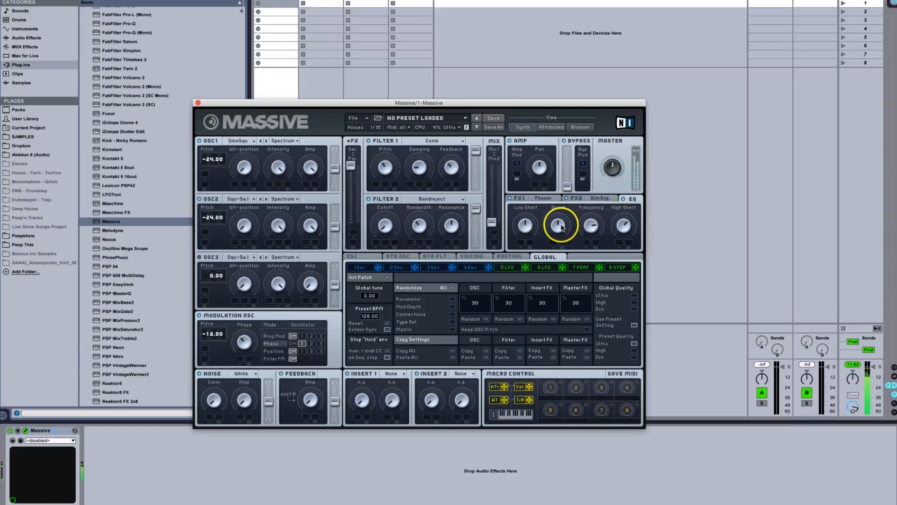
left_click_drag(558, 224, 555, 202)
left_click(559, 226)
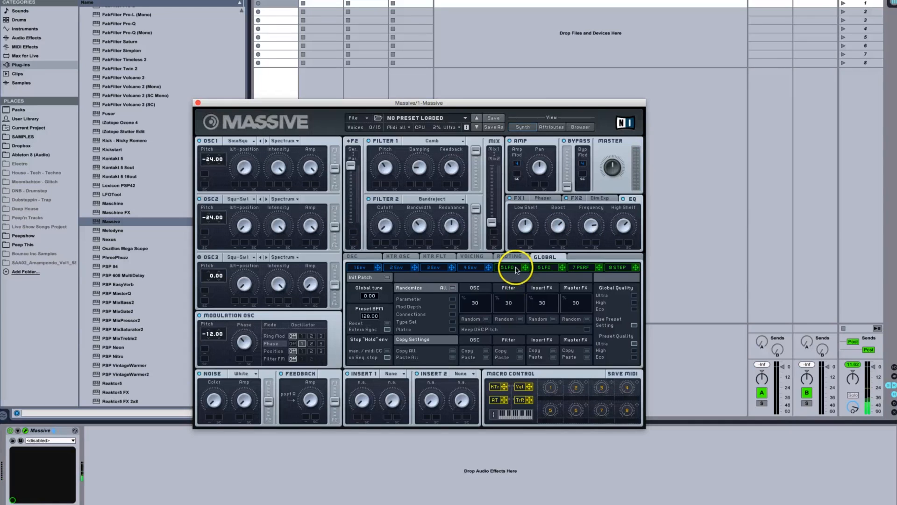
Assign LFO 5 to Filter 1's Pitch with an upward modulation range and turn on the LFO's tempo sync
left_click_drag(525, 269, 378, 183)
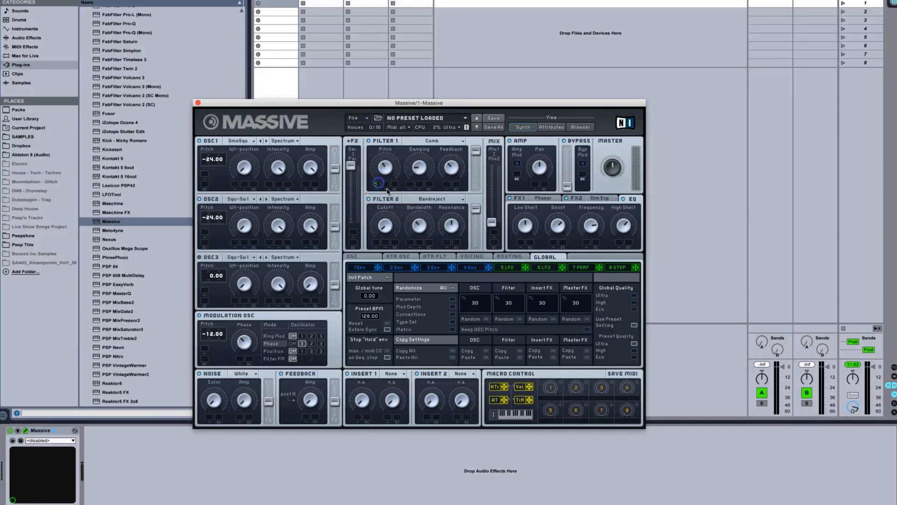
left_click(513, 270)
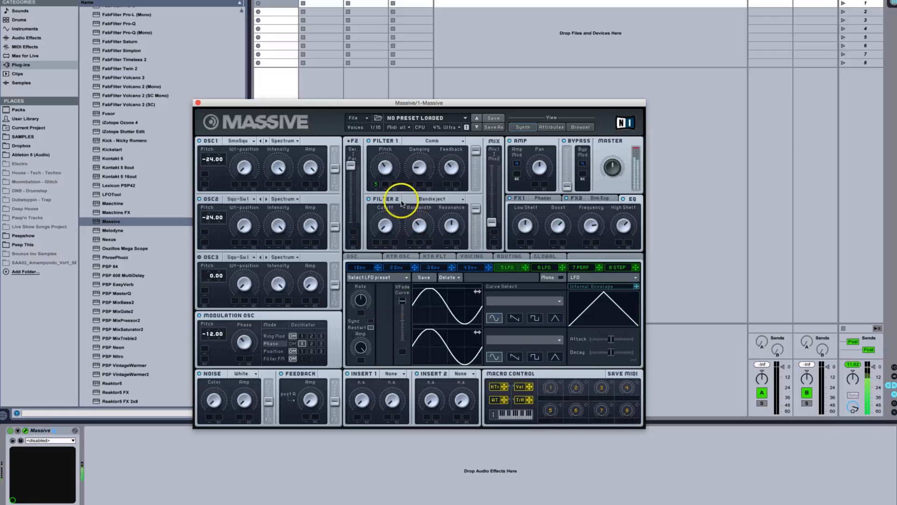
left_click(376, 180)
left_click(371, 321)
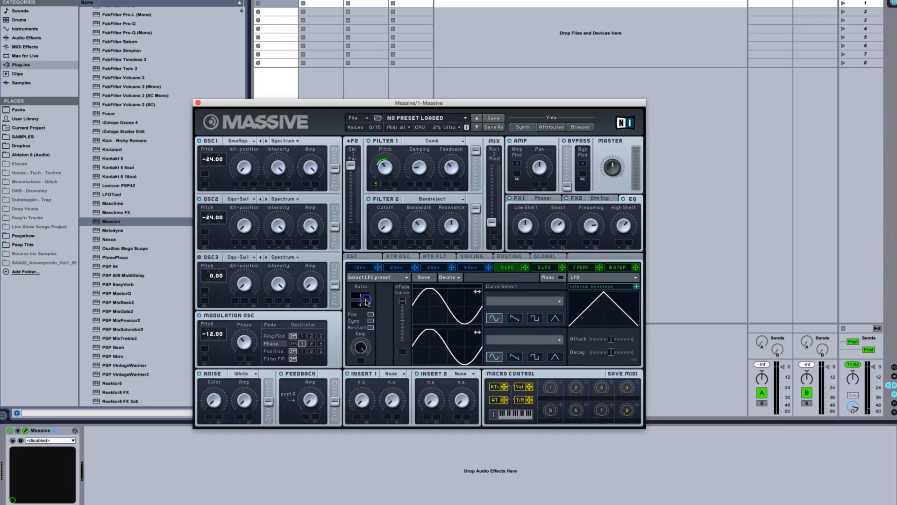
Raise envelope 4's decay level to maximum and lower the master volume
left_click(470, 270)
left_click_drag(474, 343, 476, 180)
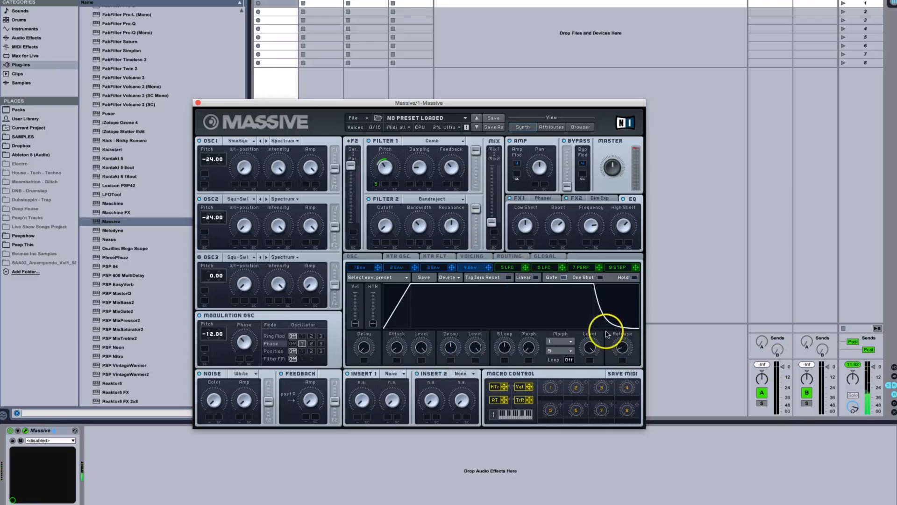
left_click_drag(612, 169, 611, 171)
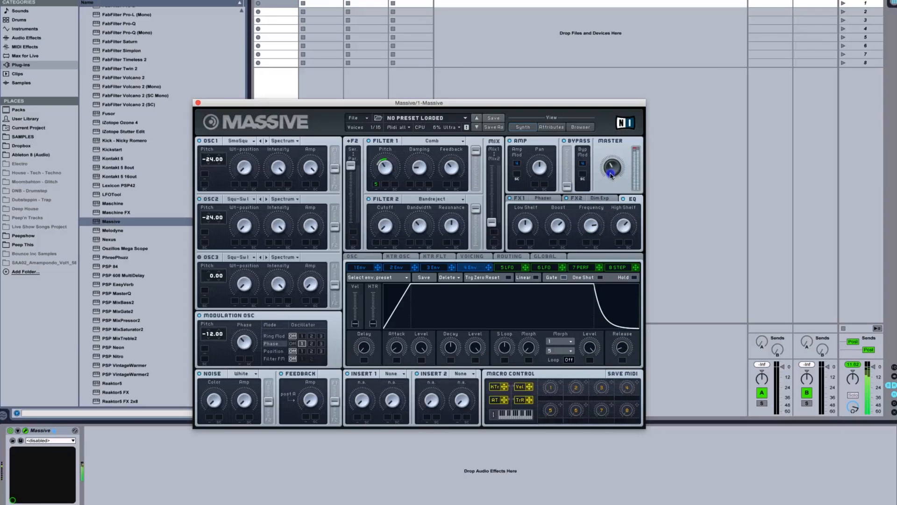
Assign LFO 6 to Filter 2's Cutoff and OSC1's Wt-position
left_click(511, 268)
left_click(554, 271)
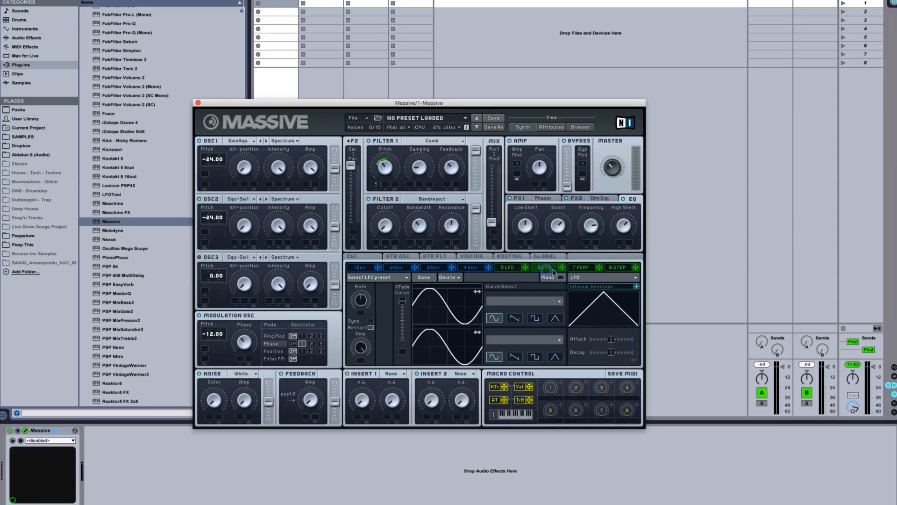
left_click_drag(563, 270, 375, 244)
left_click_drag(562, 268, 235, 184)
Assign an LFO to the Dry/Wet of the FX1 Phaser
left_click_drag(562, 267, 587, 241)
left_click(531, 197)
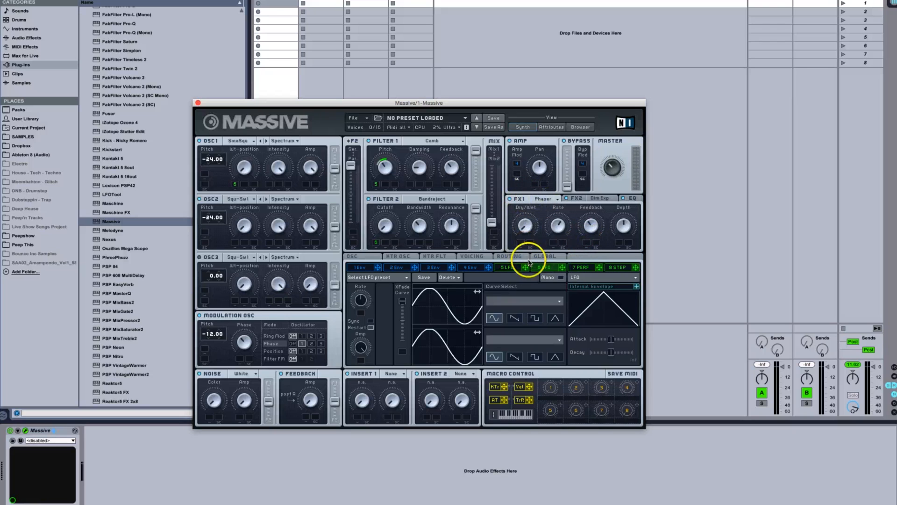
left_click_drag(525, 269, 523, 242)
Set the LFO modulation ranges on OSC1's Wt-position, Filter 2's Cutoff and the Phaser's Dry/Wet, and lower Filter 1's Pitch
left_click_drag(235, 184, 235, 184)
left_click_drag(251, 45, 252, 45)
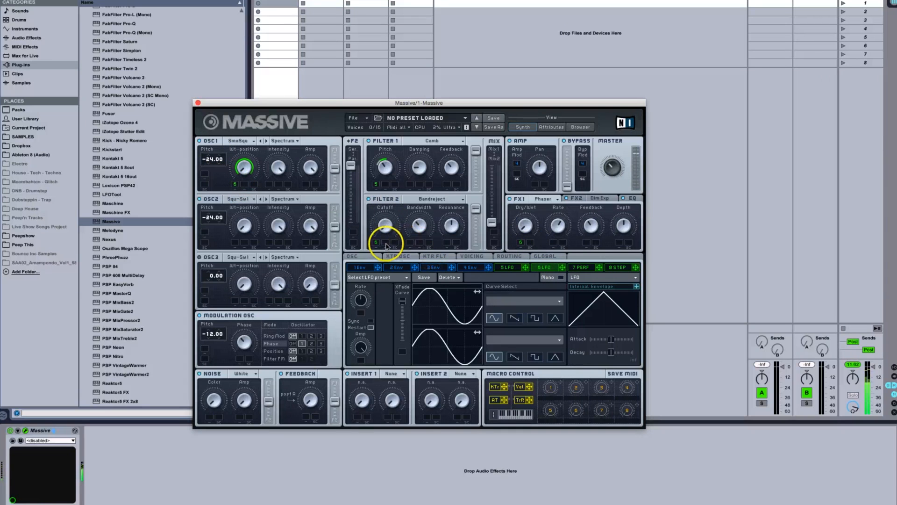
left_click_drag(376, 241, 376, 226)
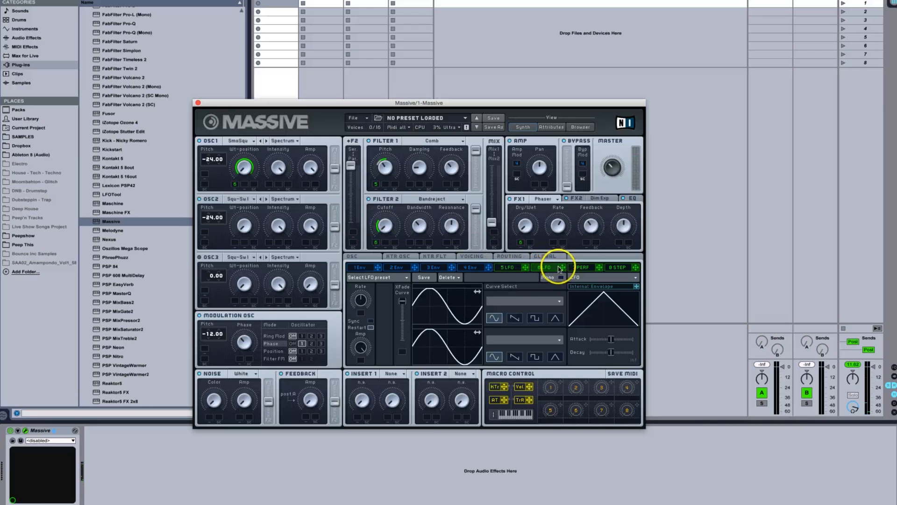
left_click_drag(521, 244, 522, 224)
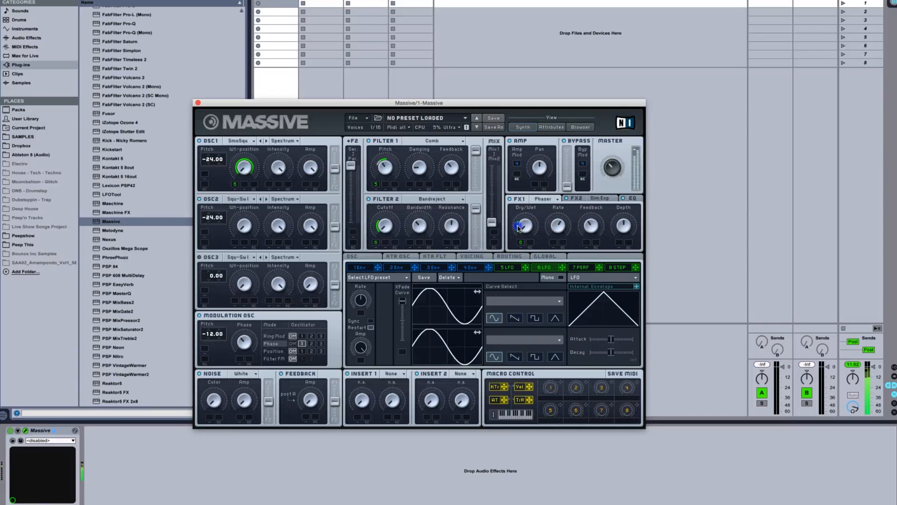
left_click_drag(385, 167, 384, 192)
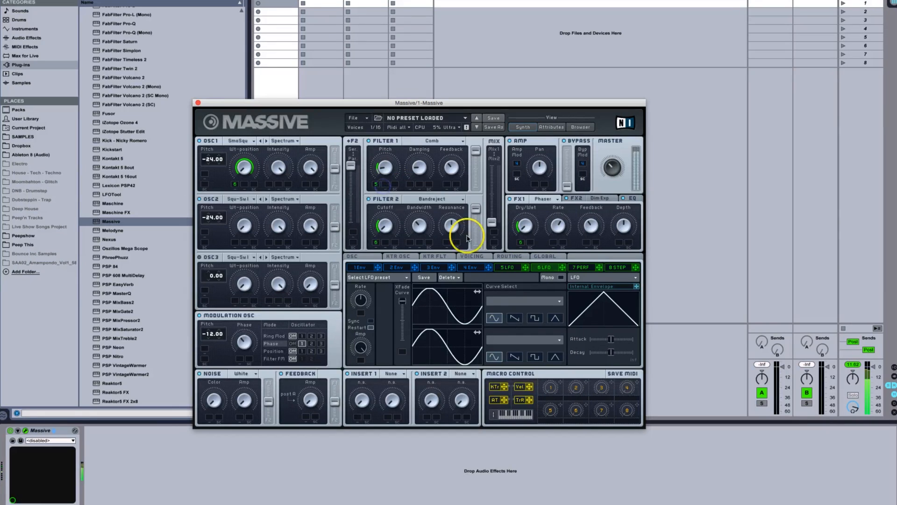
Turn on tempo sync for LFO 6 and load the Sine Shaper in Insert 1
left_click(370, 321)
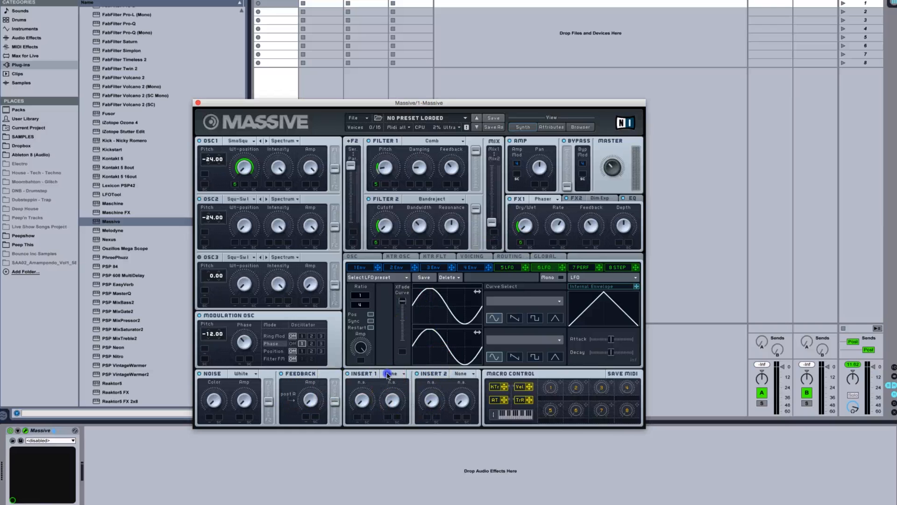
left_click(388, 374)
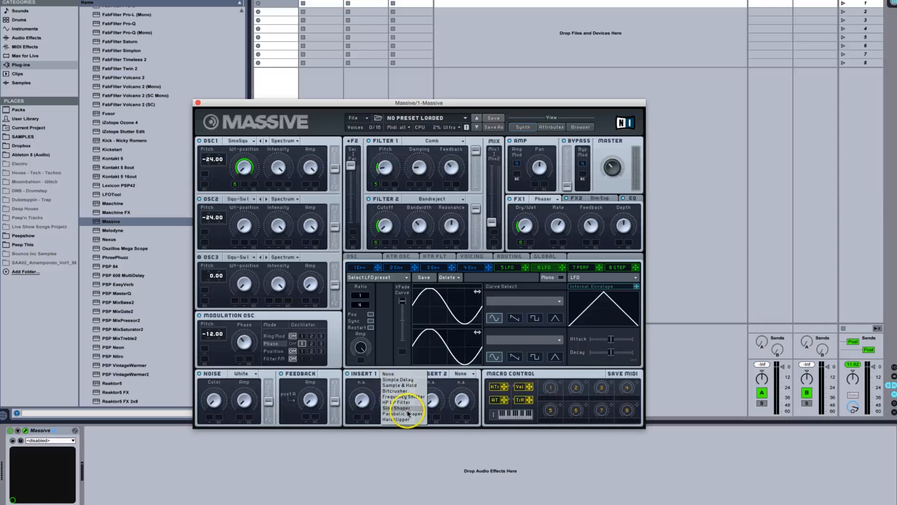
left_click(412, 408)
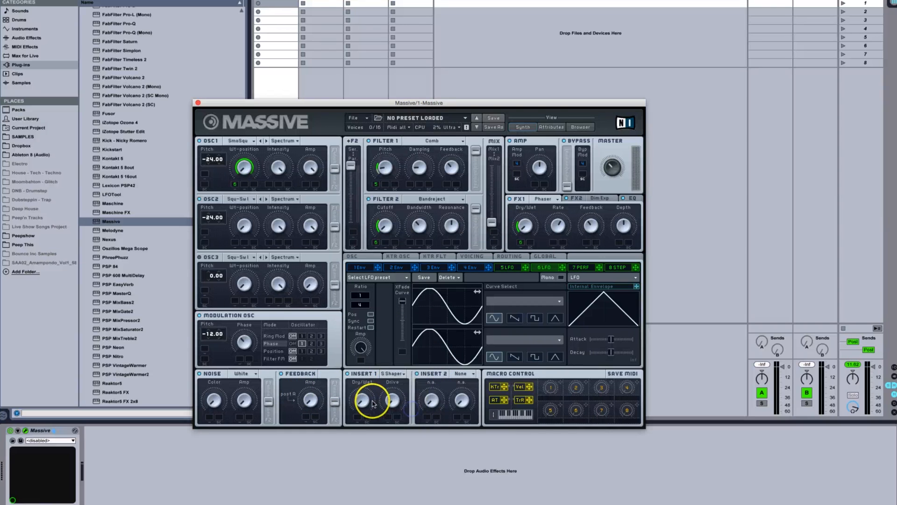
Raise the Dry/Wet of the Sine Shaper in Insert 1 and adjust its Drive
left_click_drag(363, 403, 351, 369)
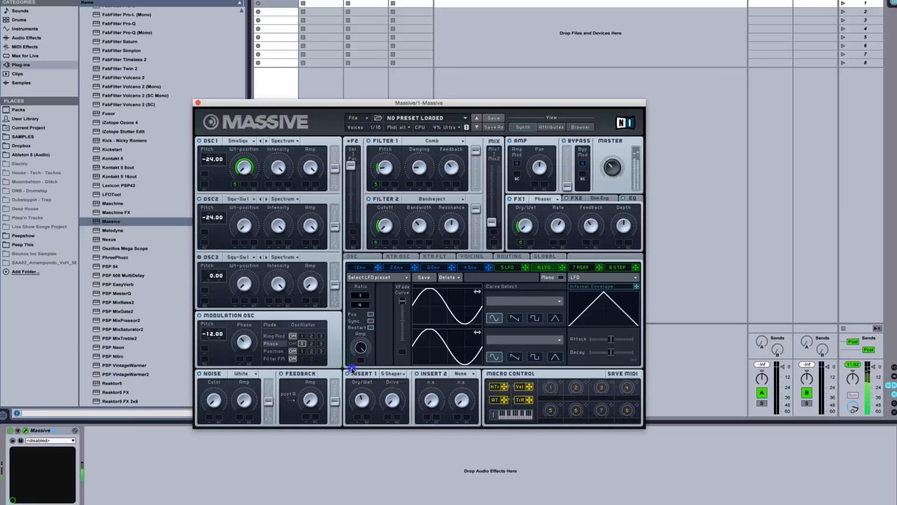
left_click_drag(398, 396, 390, 384)
left_click_drag(387, 405, 401, 406)
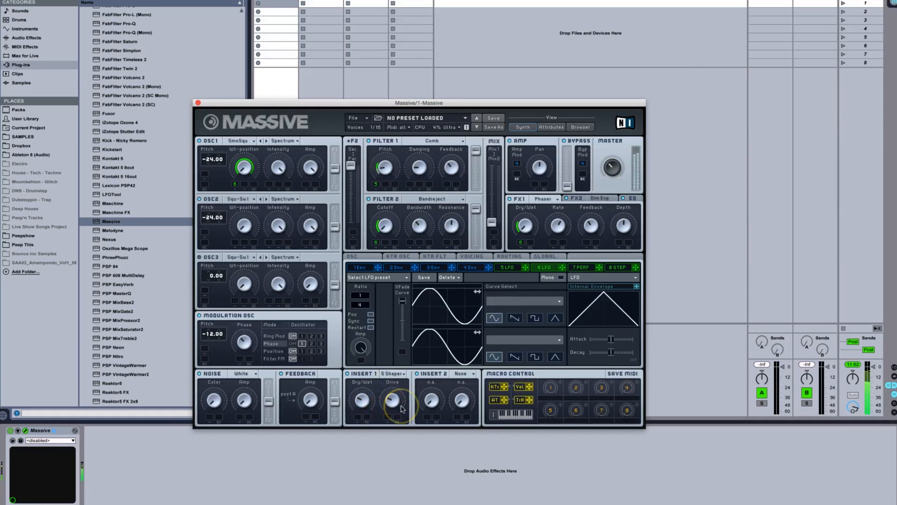
Load the Bitcrusher in Insert 2 and adjust its Crush and Dry/Wet amounts
left_click(467, 374)
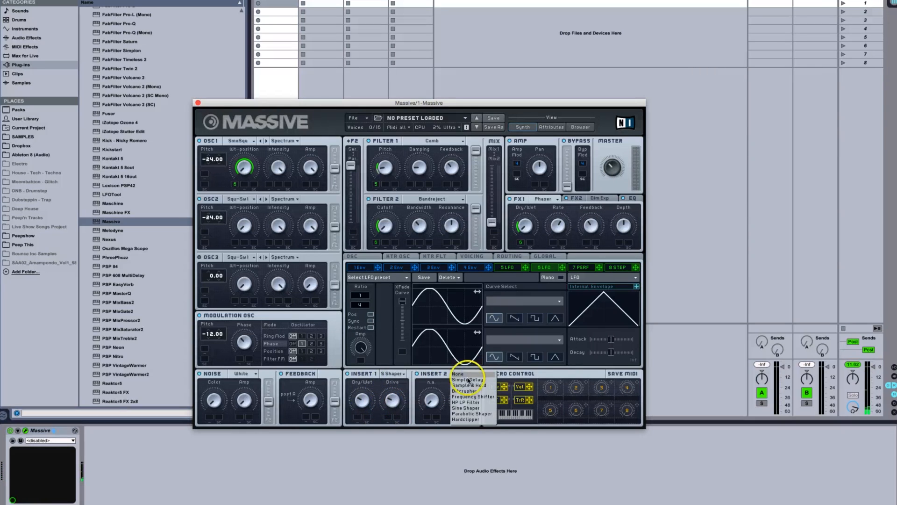
left_click(486, 391)
left_click_drag(463, 403, 434, 379)
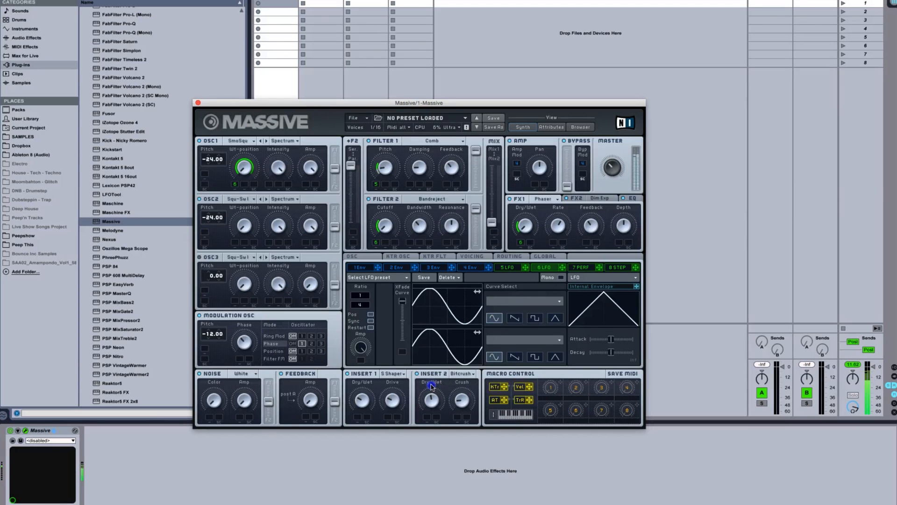
Try phase modulation on oscillator 2, return it to oscillator 1, and fine-tune the Modulation OSC's Phase amount
mouse_move(245, 344)
left_mouse_down()
mouse_move(251, 337)
mouse_move(226, 334)
mouse_move(235, 347)
left_mouse_up()
left_click(311, 344)
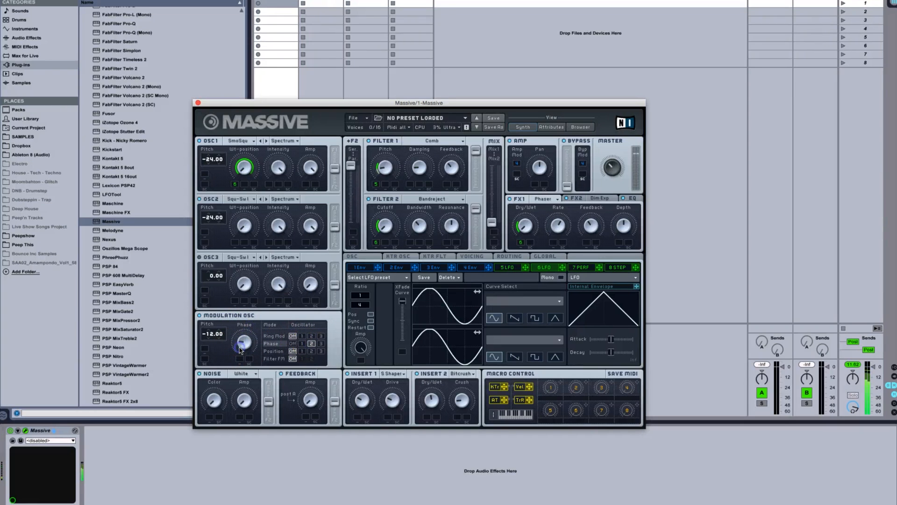
left_click(302, 344)
left_click_drag(236, 343, 240, 346)
left_click(243, 342)
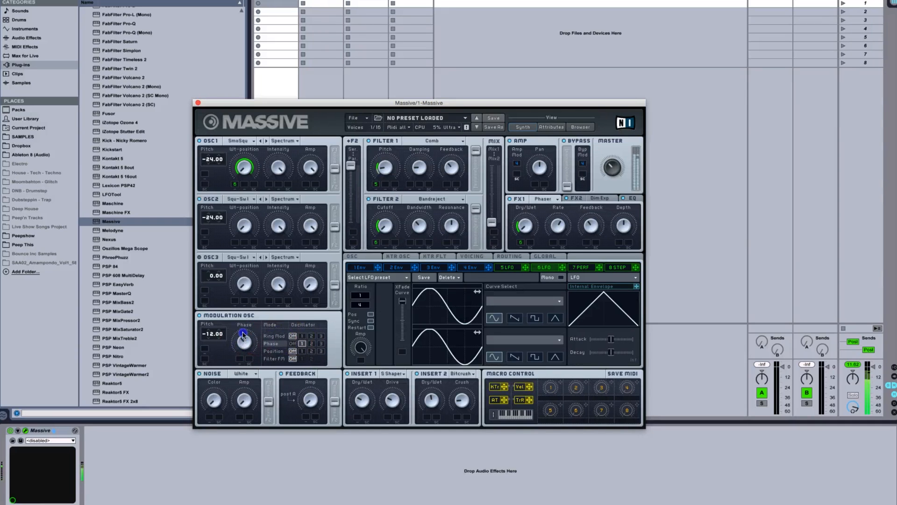
left_click(241, 343)
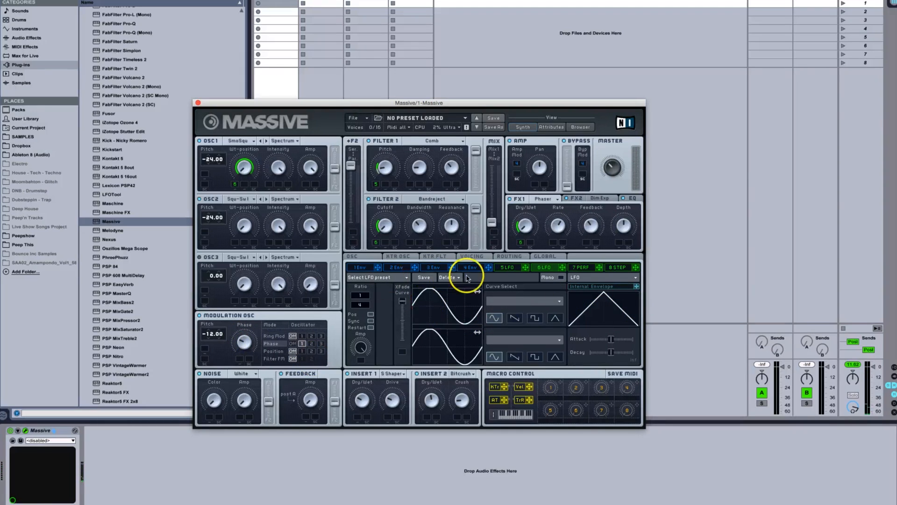
Enable Restart via Gate for the oscillator phases and raise the Glide Time
left_click(356, 257)
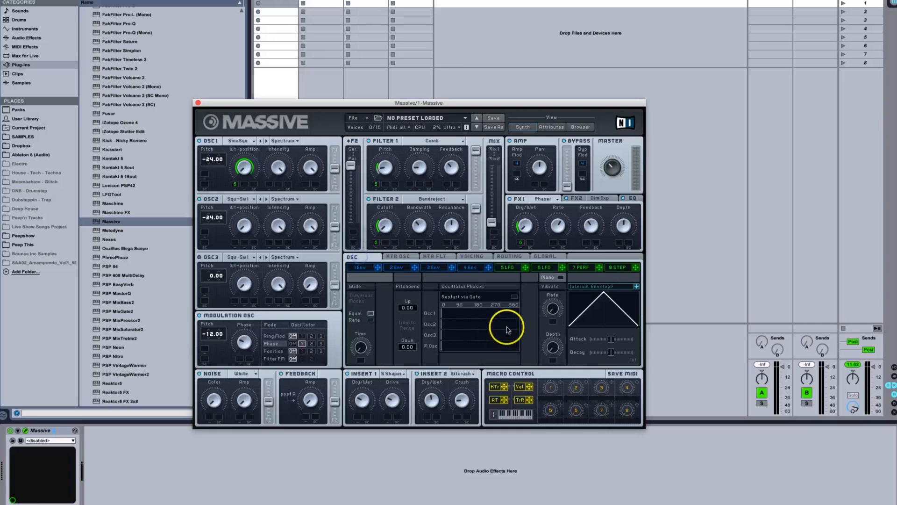
left_click(516, 297)
left_click(515, 296)
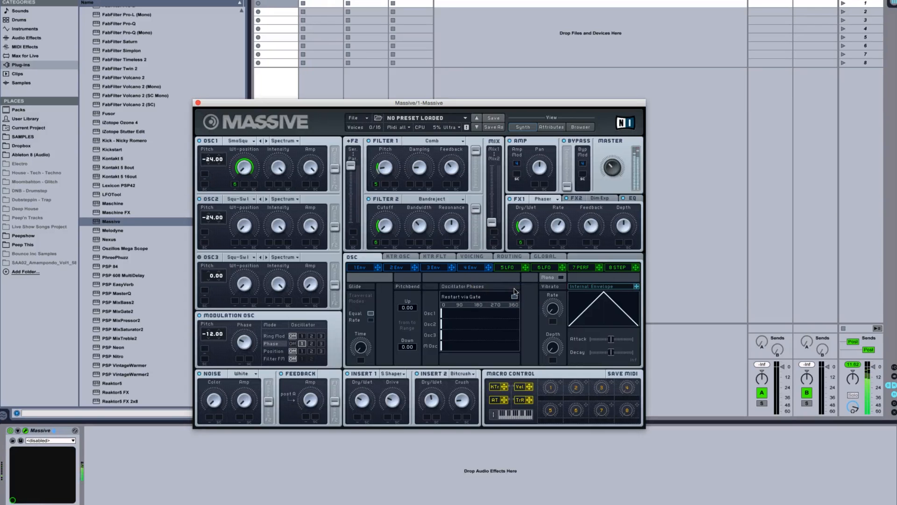
left_click(361, 271)
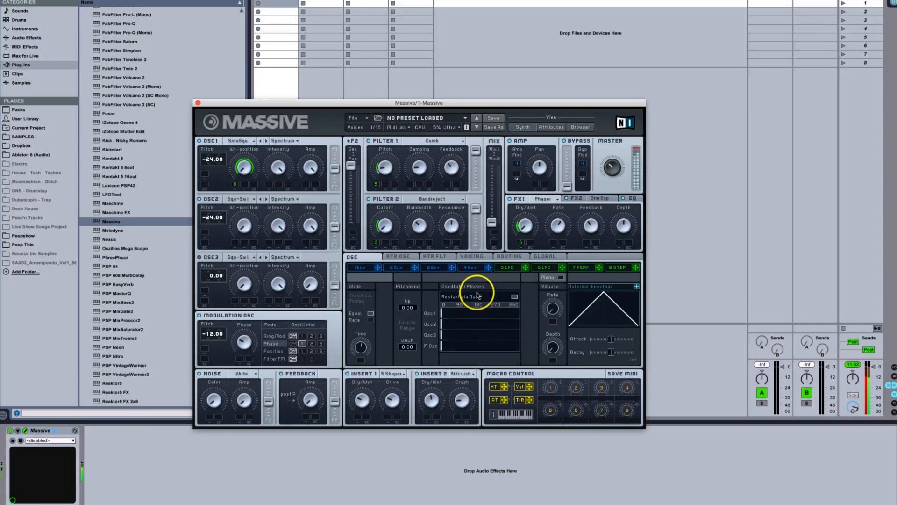
Set the voicing to Monophon, try the Legato Triller trigger, and set the trigger to Legato
left_click(472, 257)
left_click(451, 353)
left_click(387, 320)
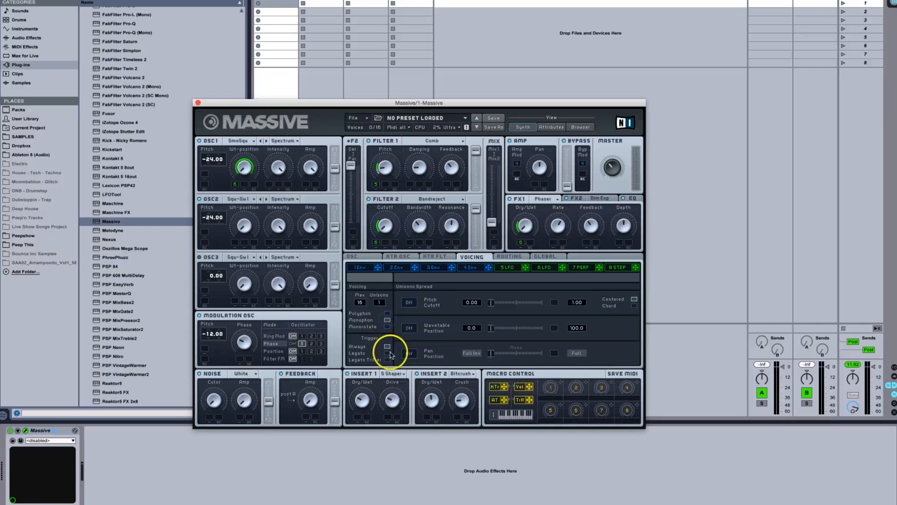
left_click(493, 356)
left_click(387, 359)
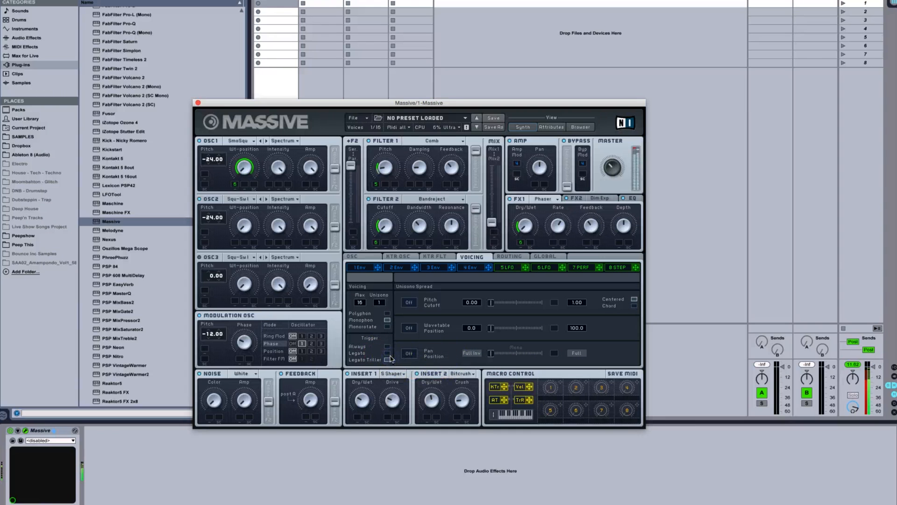
key("super+Tab")
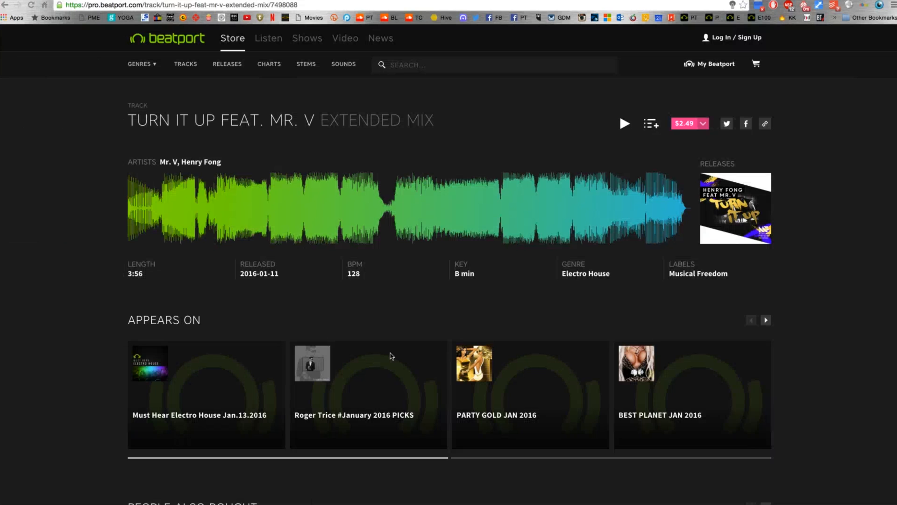
key("super+Tab")
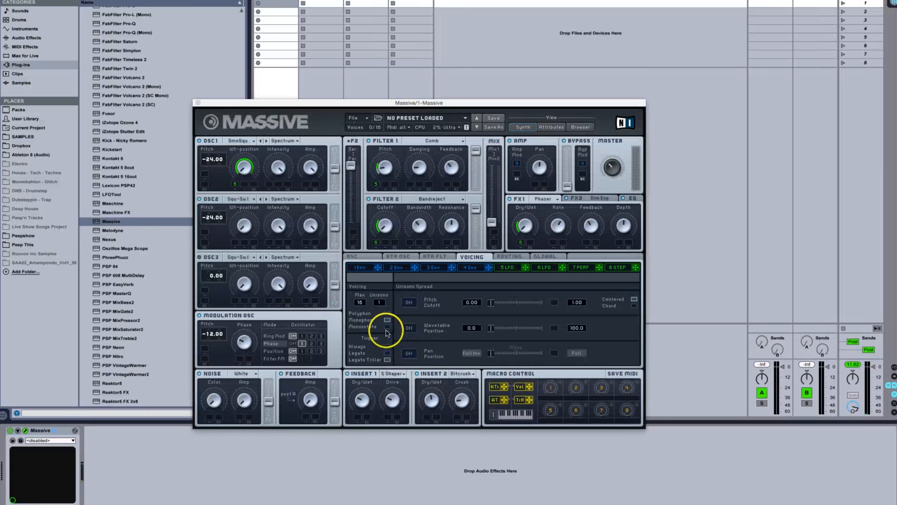
left_click(387, 353)
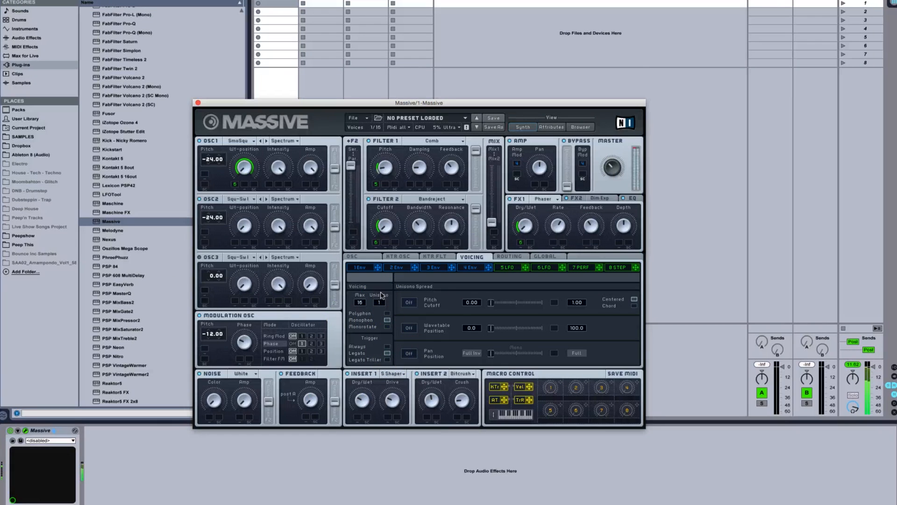
Set the oscillator pitchbend range to 3.00 up and -3.00 down
left_click(360, 257)
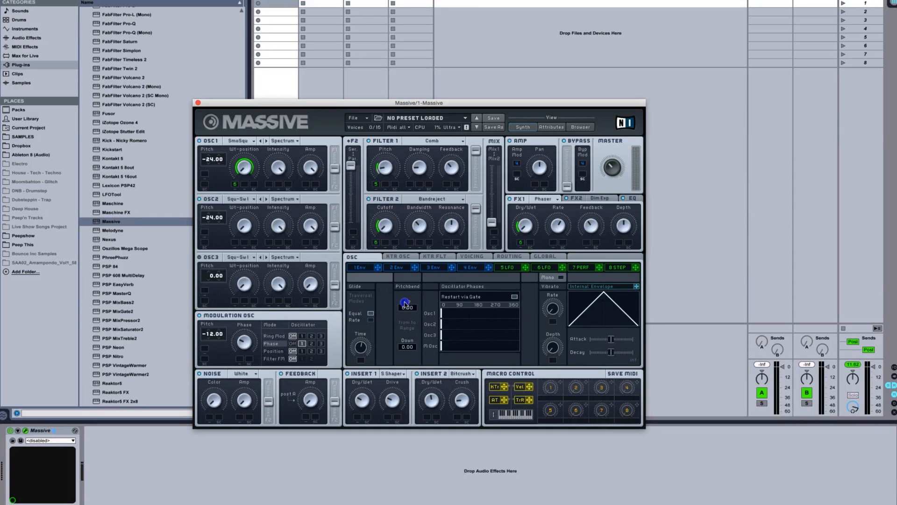
left_click(405, 347)
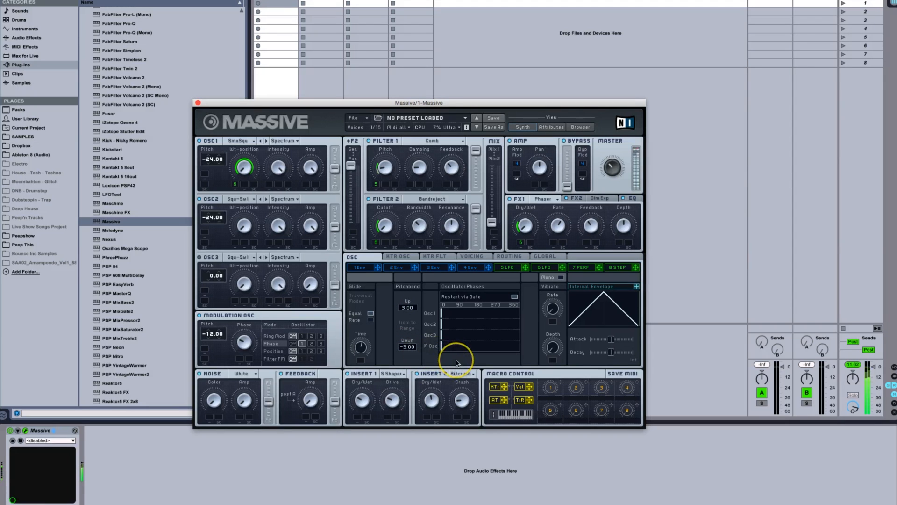
Move the Massive window clear of the browser and show the Multiband Dynamics presets among the audio effects
left_click_drag(251, 101, 388, 92)
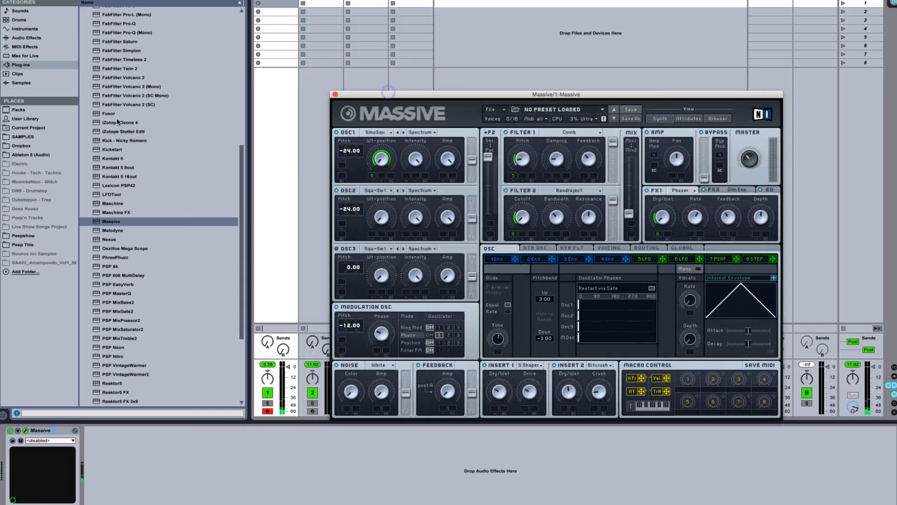
left_click(28, 37)
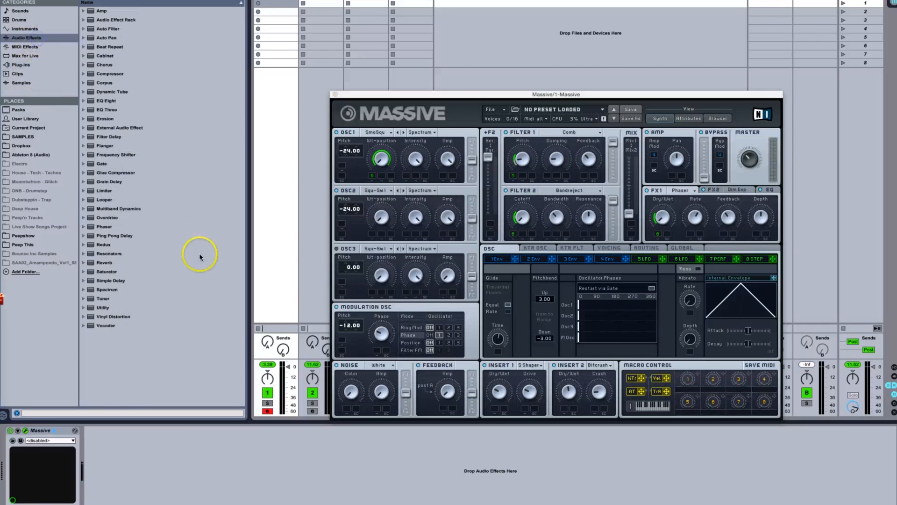
left_click(130, 212)
left_click(83, 209)
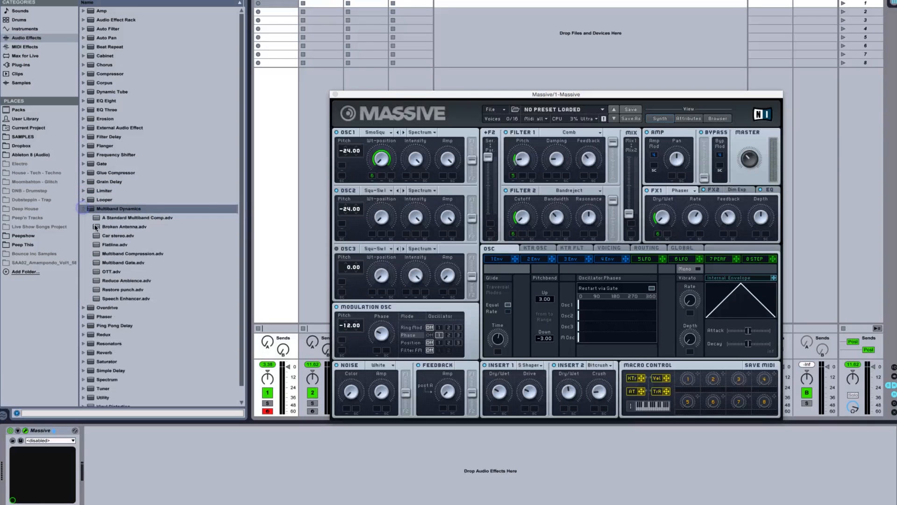
Try the OTT preset after Massive, audition its band settings, and remove the device
left_click_drag(108, 271, 173, 468)
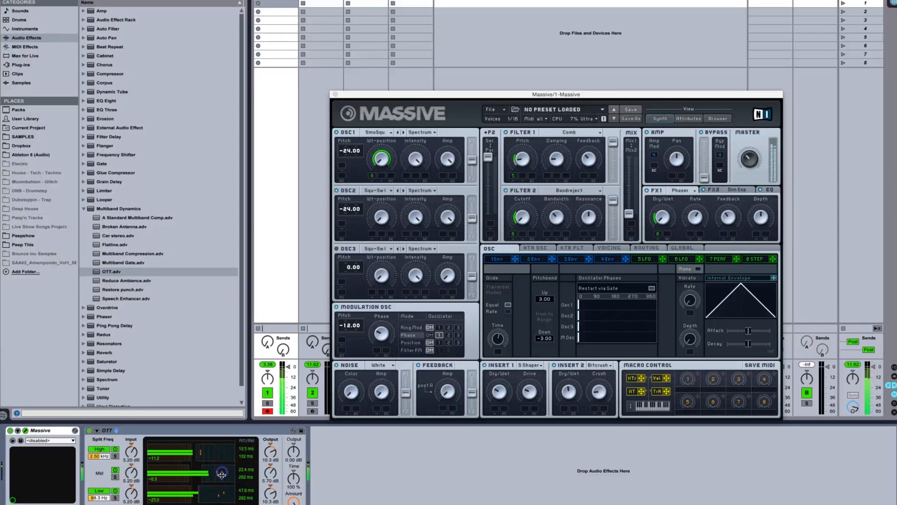
left_click(219, 472)
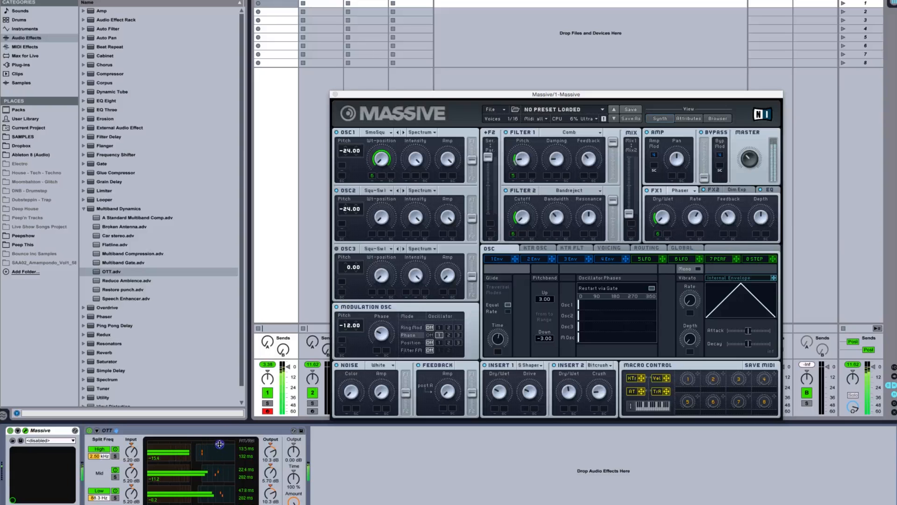
left_click(151, 430)
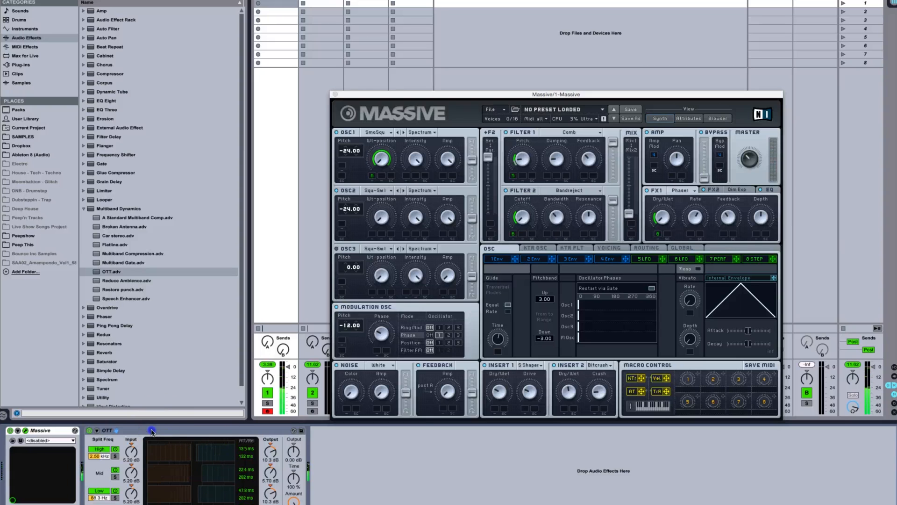
key("Delete")
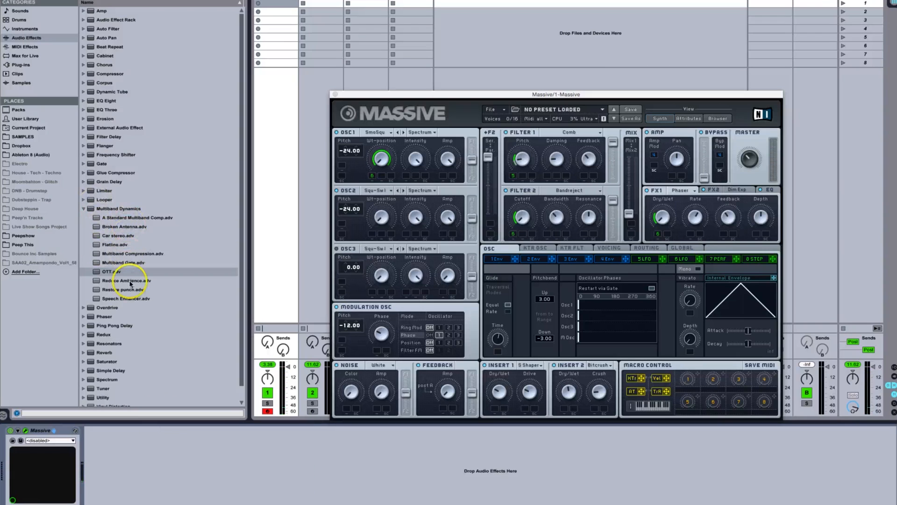
Add the default Multiband Dynamics after Massive and set the inputs to 4.40 dB high, 6.50 dB mid and 5.50 dB low
left_click_drag(117, 212, 203, 482)
left_click_drag(132, 451, 132, 471)
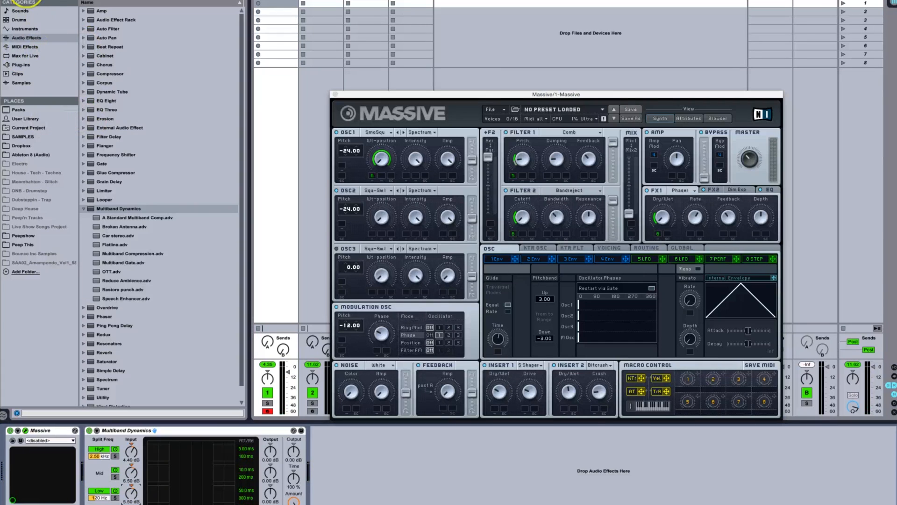
Add the s(M)exoscope Audio Unit from Bram @ Smartelectronix to the end of the device chain
left_click(25, 29)
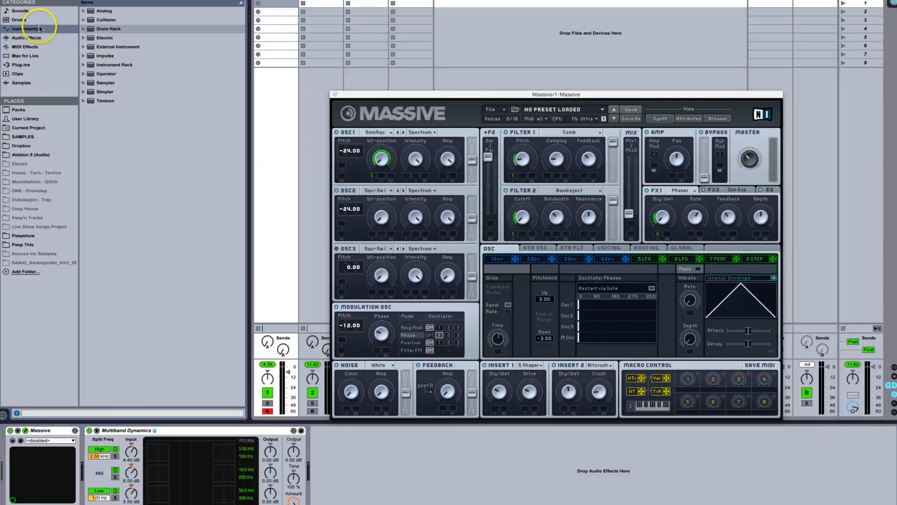
left_click(31, 65)
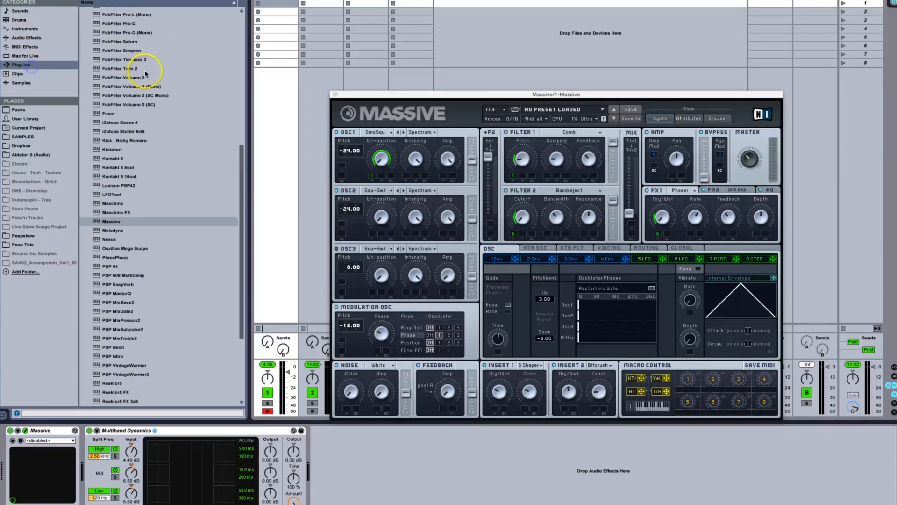
left_click(100, 11)
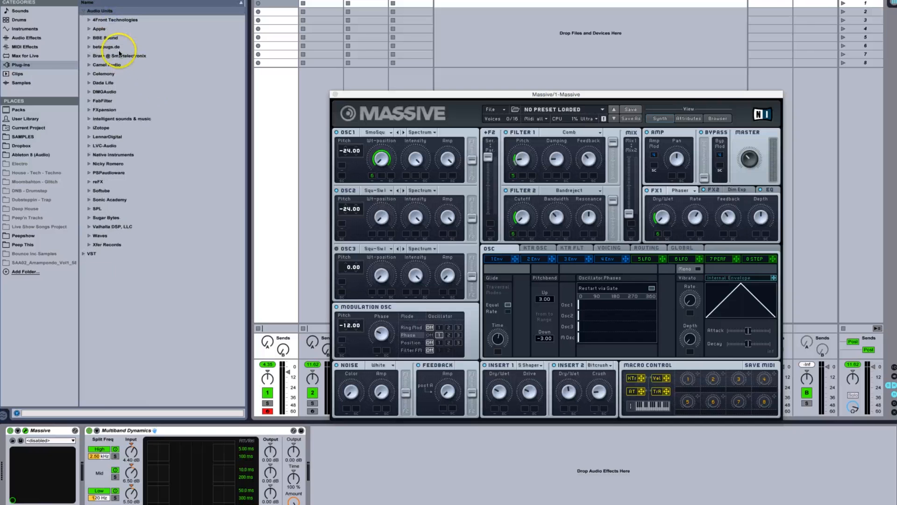
left_click(126, 57)
left_click_drag(125, 70, 394, 463)
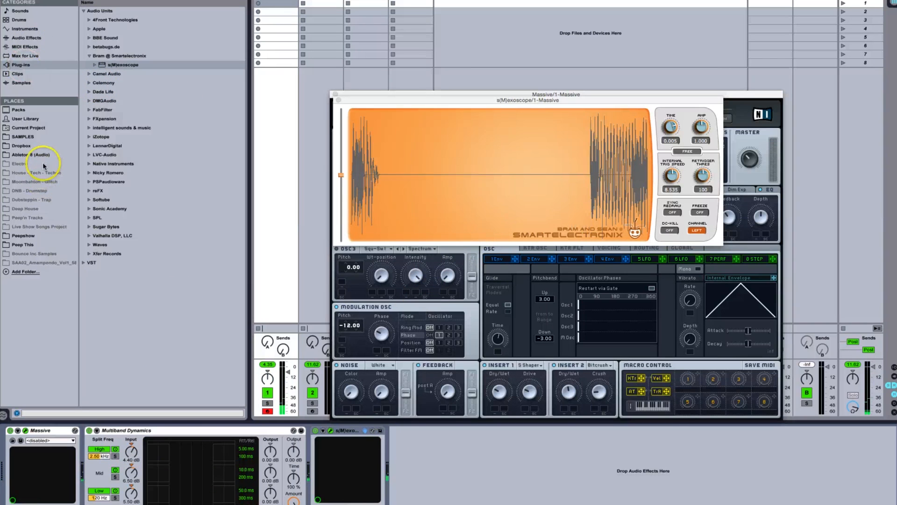
Insert a Glue Compressor between Multiband Dynamics and s(M)exoscope
left_click(26, 38)
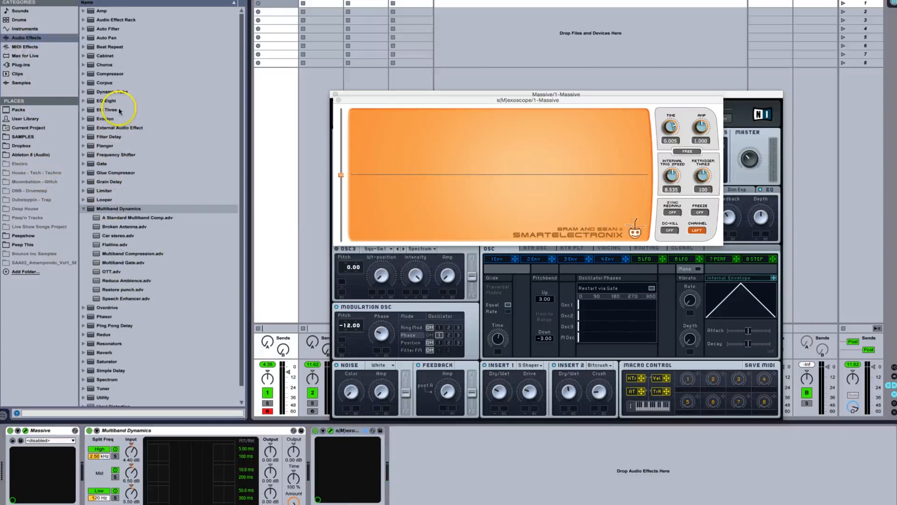
left_click(112, 172)
left_click_drag(288, 504, 300, 467)
Lower the Glue Compressor's threshold to compress the Massive patch and adjust its makeup gain while the sound plays
left_click(326, 451)
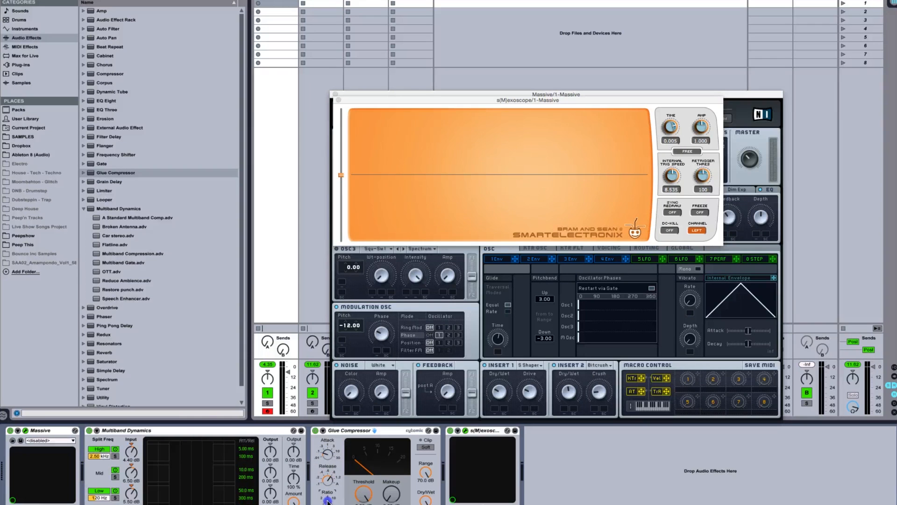
left_click(385, 492)
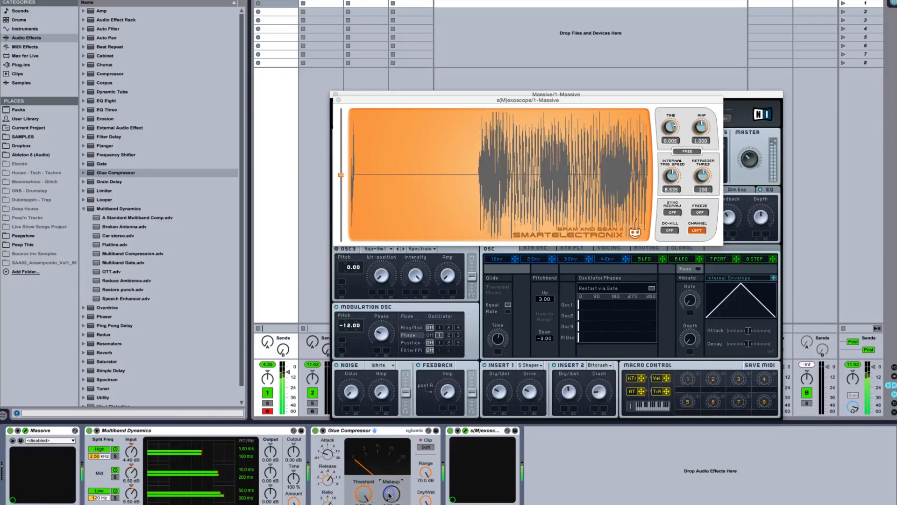
left_click(368, 492)
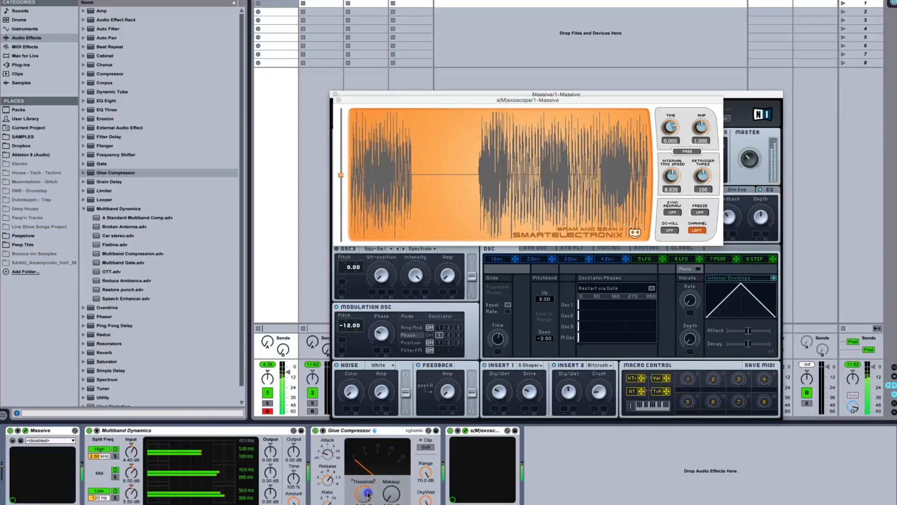
left_click(391, 493)
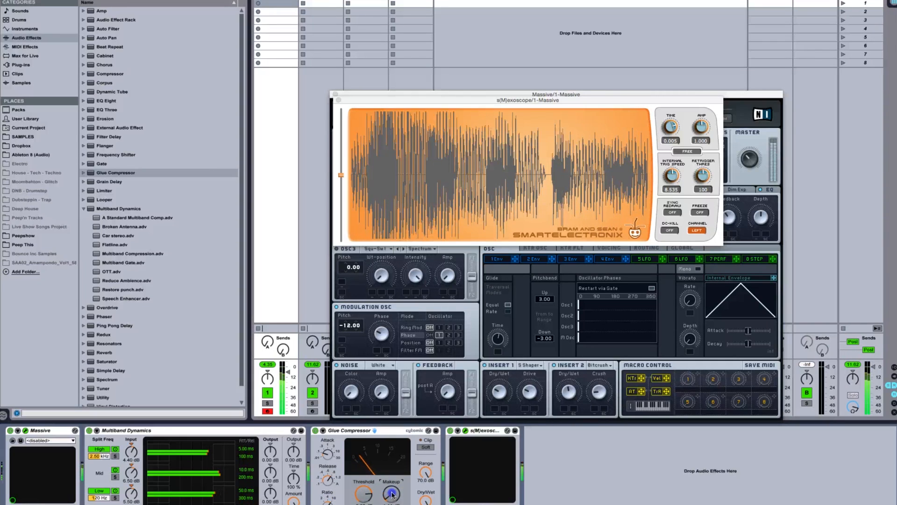
left_click(368, 499)
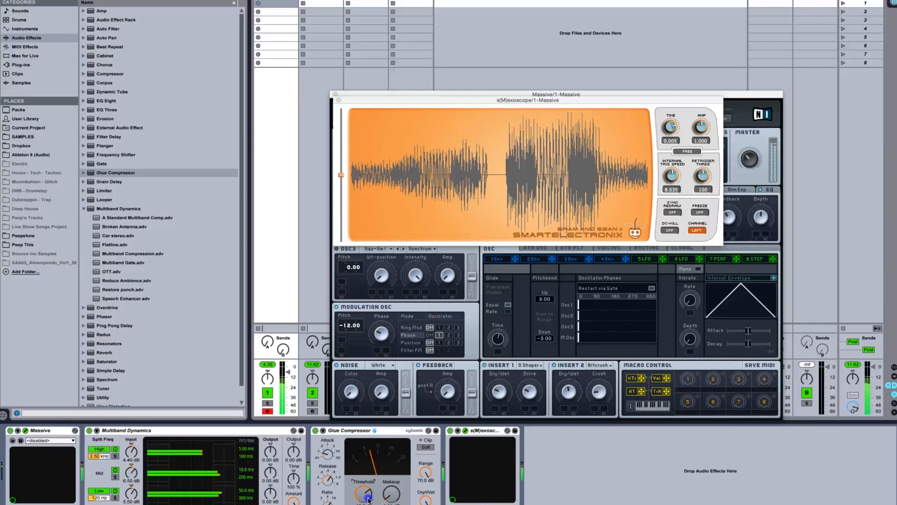
left_click(399, 500)
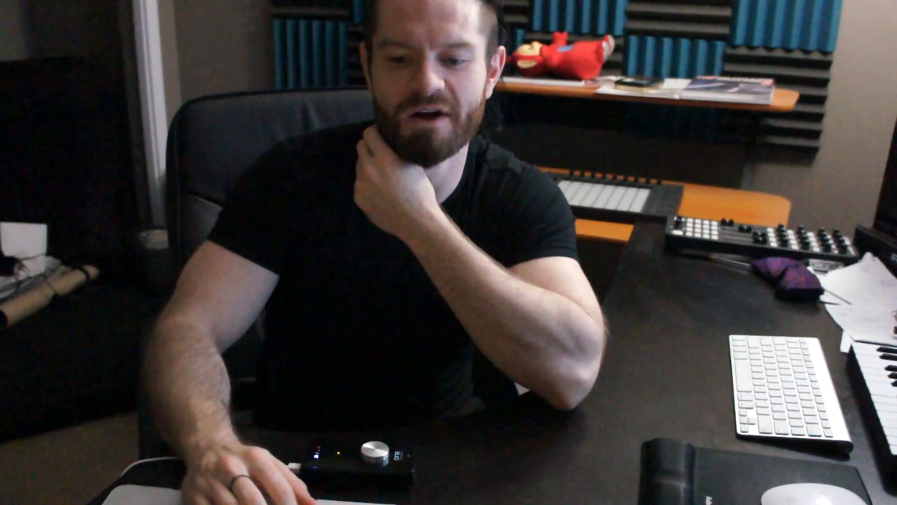
Switch to the Peep This SoundCloud page in the browser, audition several sections of Hit Em Like This (Original Mix), and pause playback
left_click(144, 111)
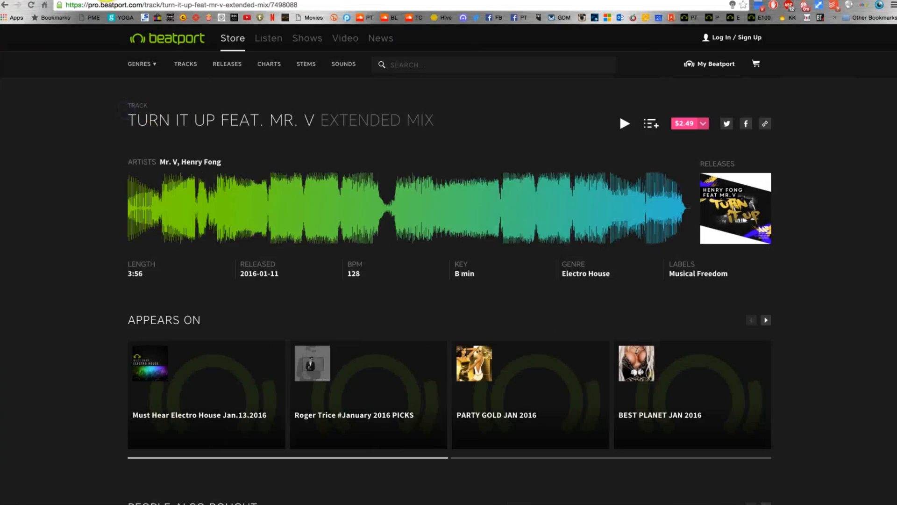
left_click(107, 1)
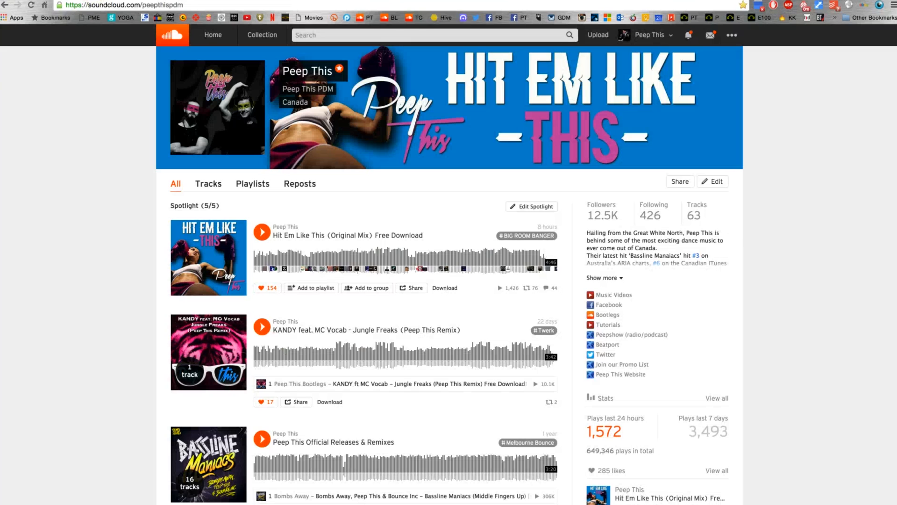
left_click(263, 232)
left_click(307, 257)
left_click(352, 271)
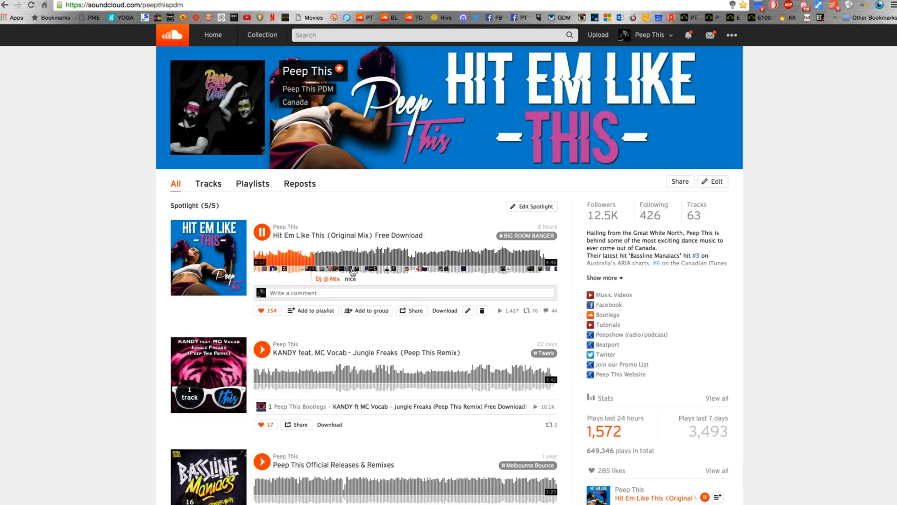
left_click(339, 255)
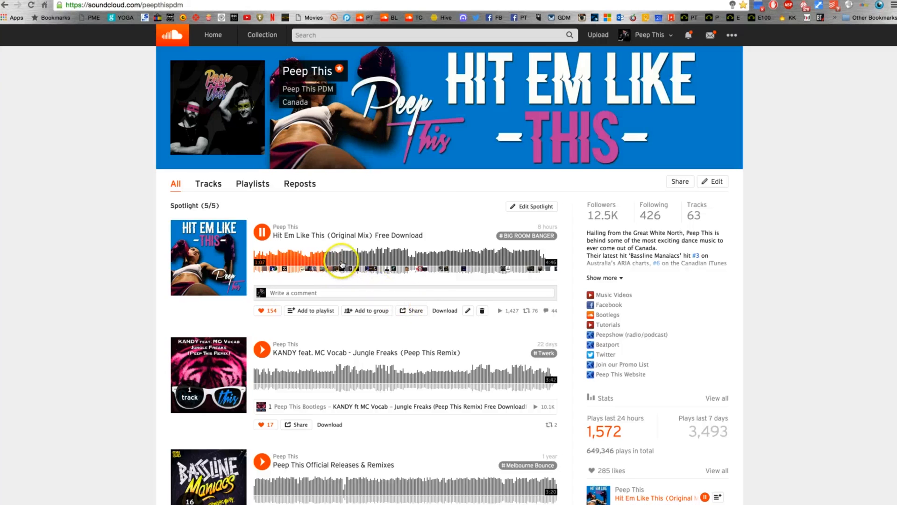
left_click(339, 260)
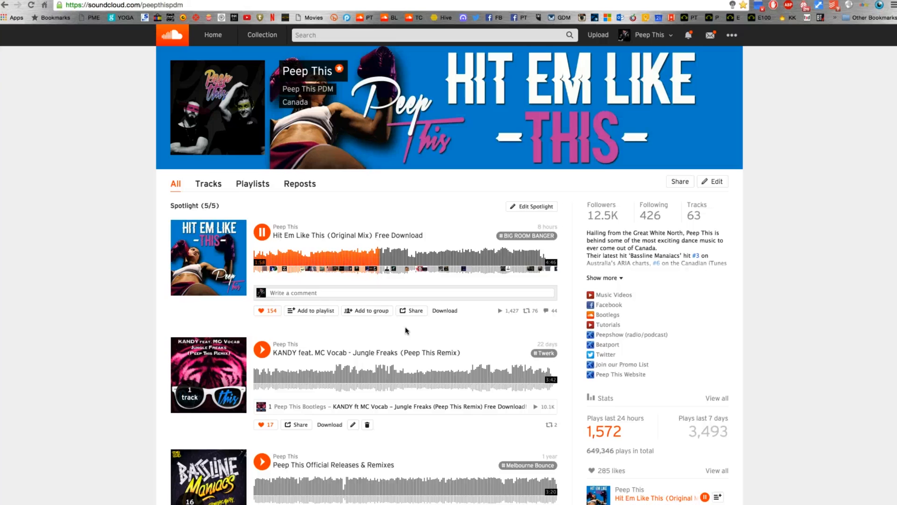
left_click(264, 234)
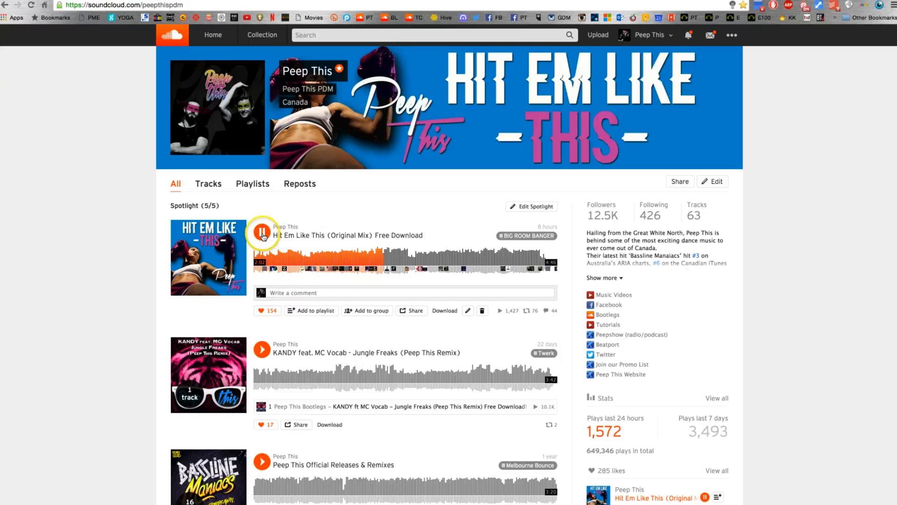